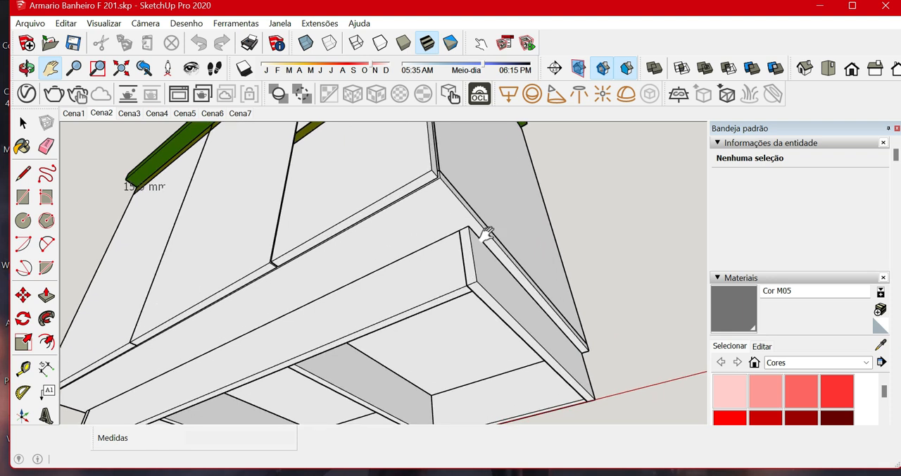
Measure the plinth's setback from the front edge of the cabinet's base panel on the underside.
left_click(23, 370)
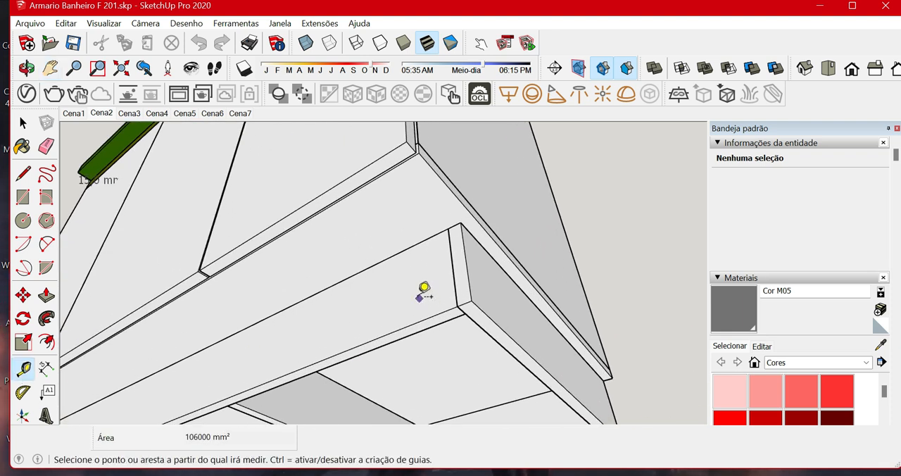
left_click(480, 246)
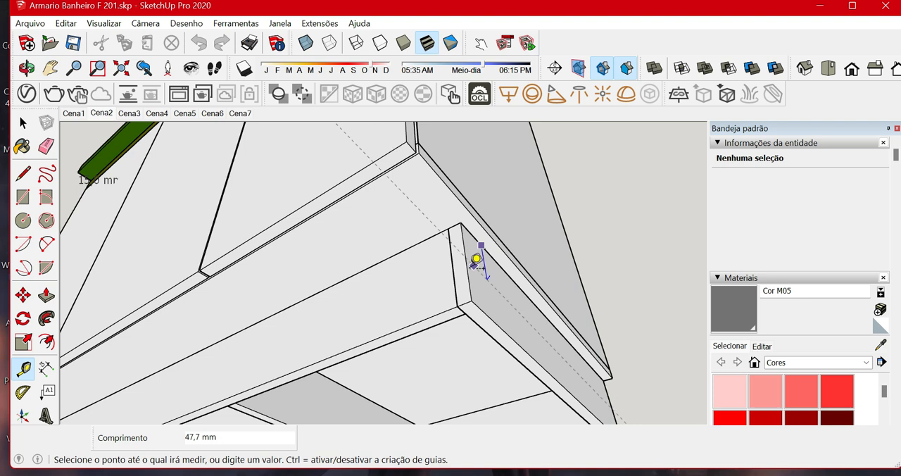
key("space")
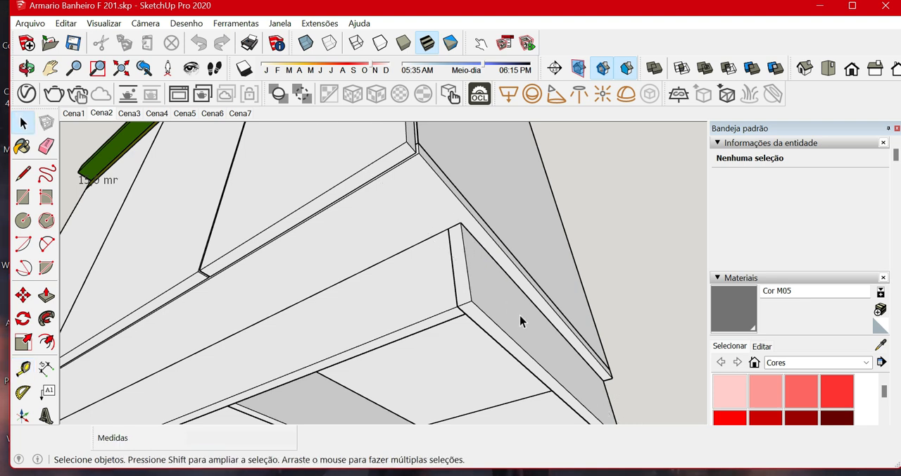
scroll(520, 321, "down", 2)
scroll(449, 240, "up", 3)
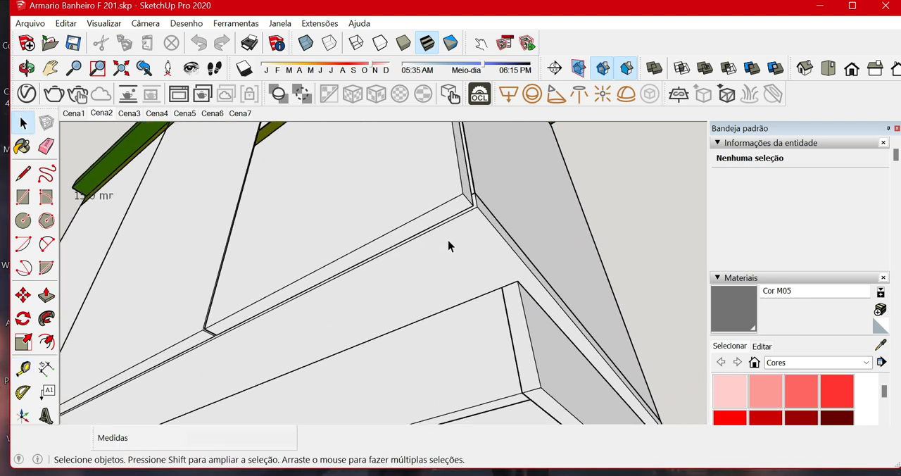
mouse_move(449, 241)
middle_mouse_down()
mouse_move(449, 249)
mouse_move(439, 243)
middle_mouse_up()
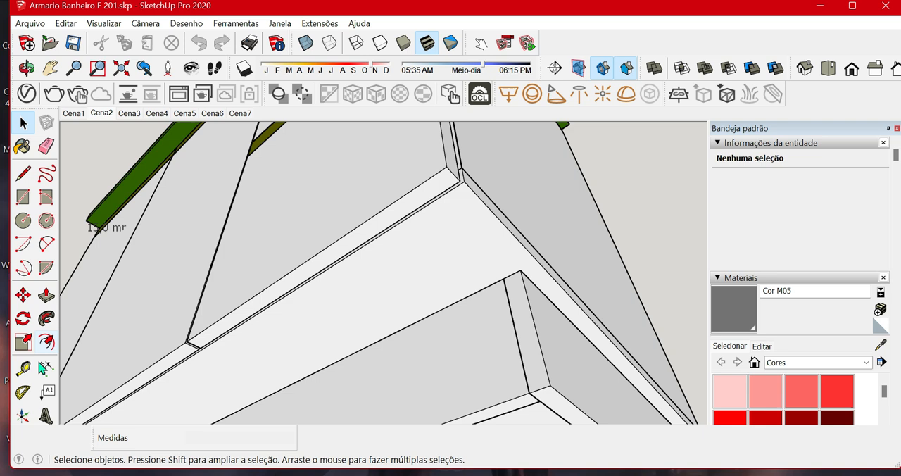
left_click(23, 368)
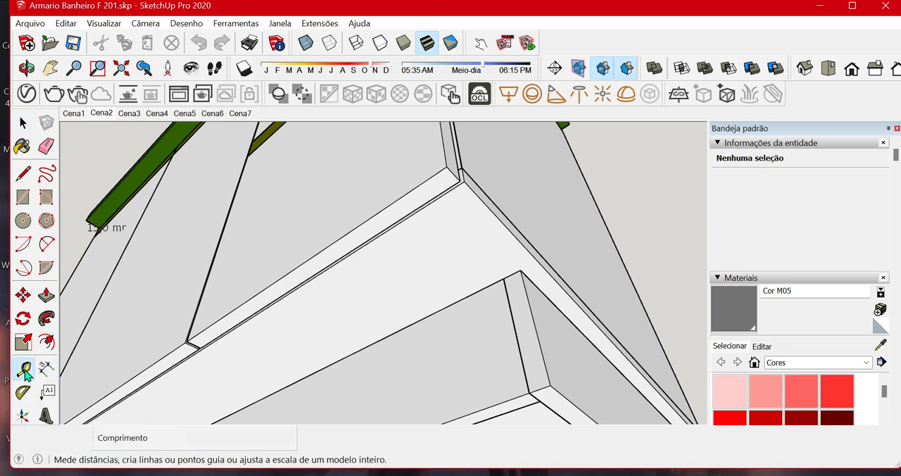
left_click(419, 210)
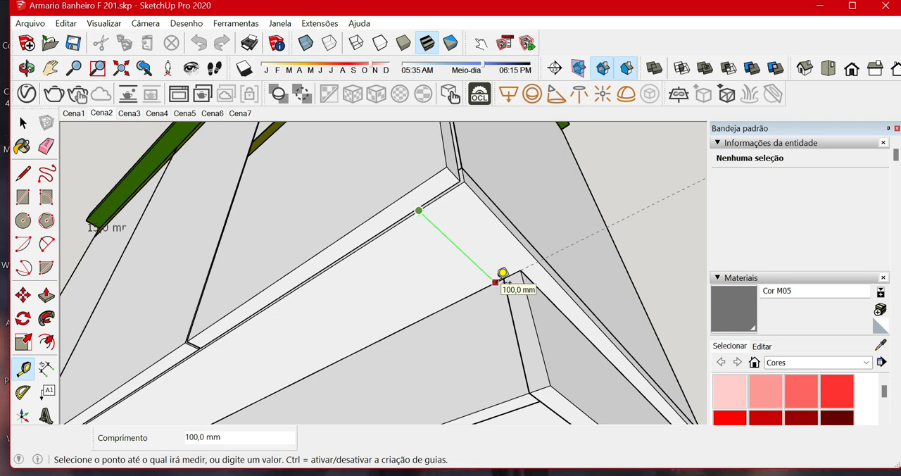
left_click(28, 369)
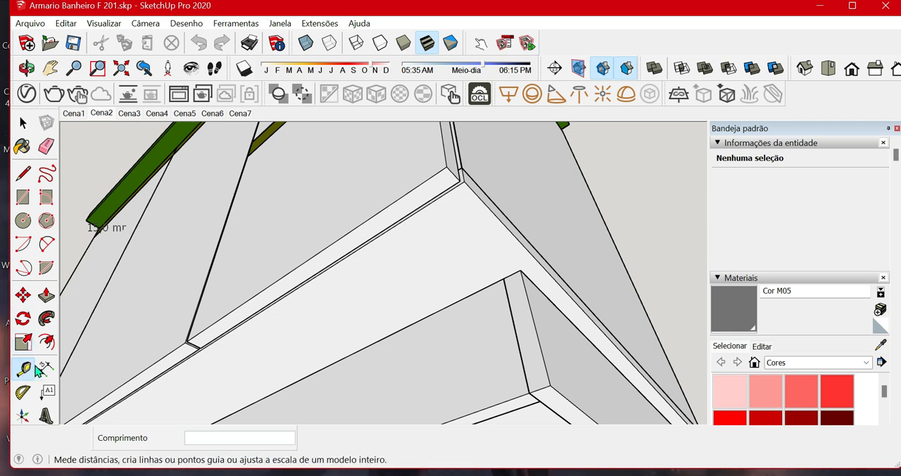
Hide the grouped pair of large doors on the cabinet front.
scroll(407, 294, "down", 5)
key("h")
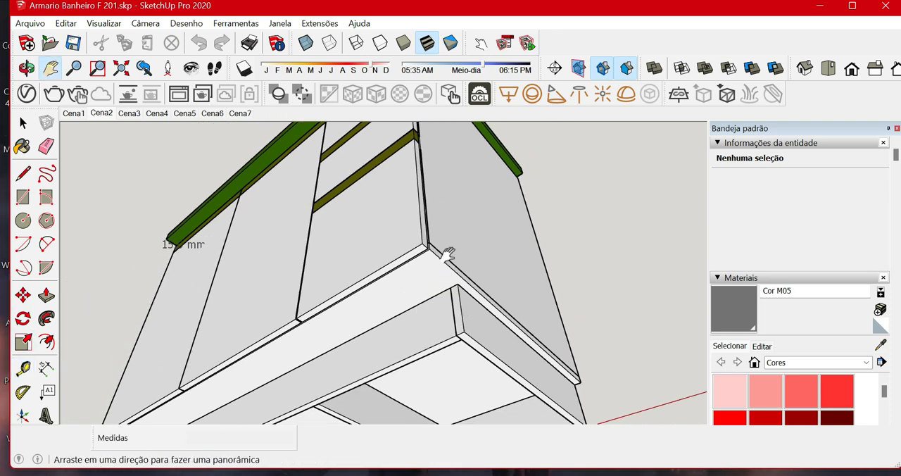
middle_click_drag(437, 217, 416, 263)
scroll(417, 317, "down", 5)
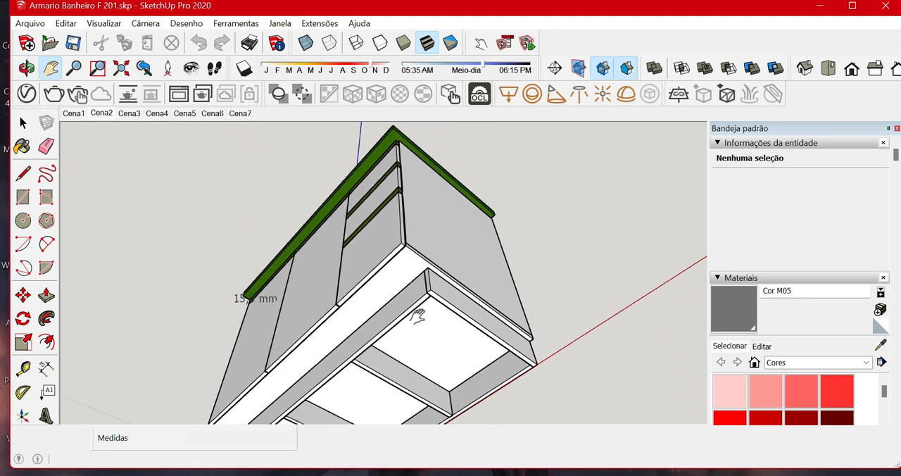
middle_click_drag(410, 338, 543, 354)
middle_click_drag(367, 299, 412, 362)
middle_click_drag(398, 321, 464, 400)
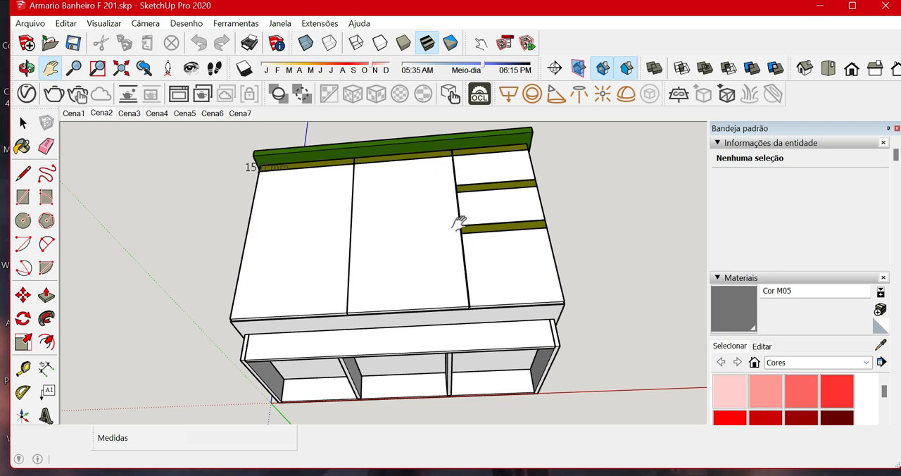
middle_click_drag(457, 252, 470, 319)
key("space")
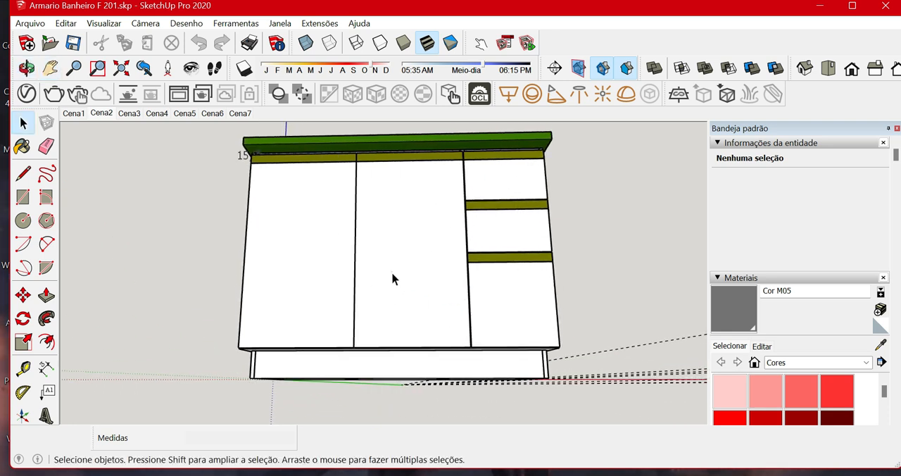
right_click(392, 278)
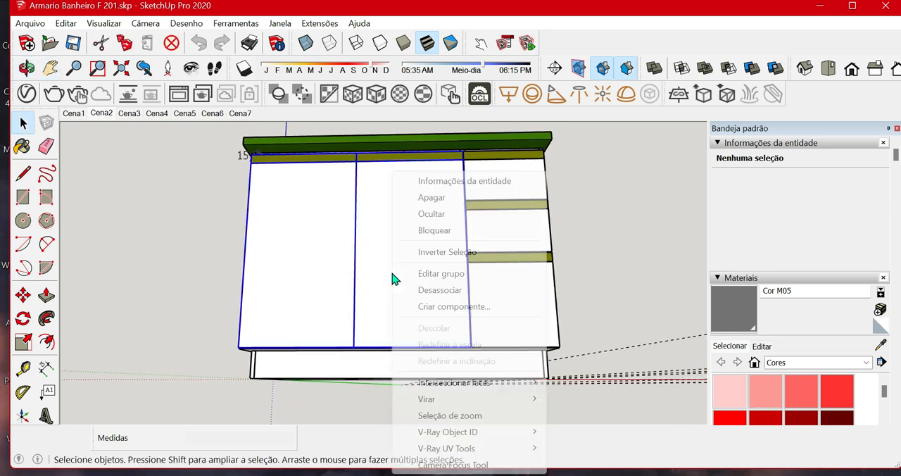
left_click(432, 213)
Examine the cabinet's base panel and the divided plinth frame beneath it from below the open front.
middle_click_drag(211, 271, 180, 318)
middle_click_drag(443, 413, 439, 277)
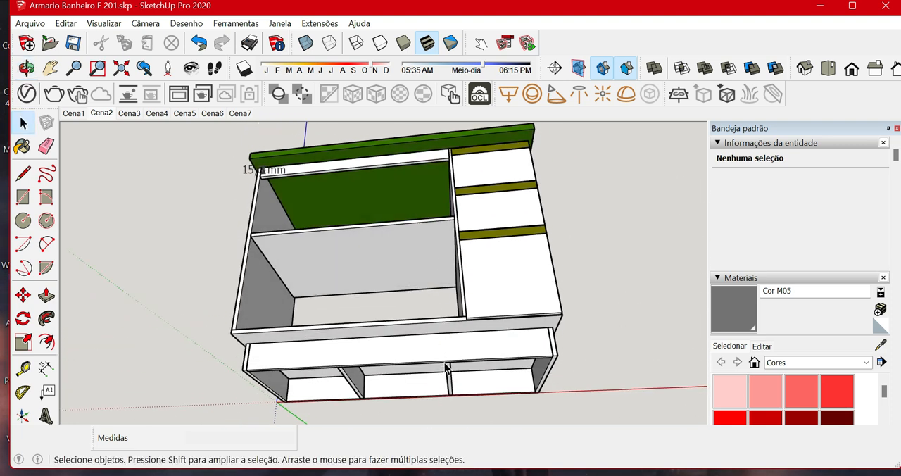
scroll(447, 367, "up", 3)
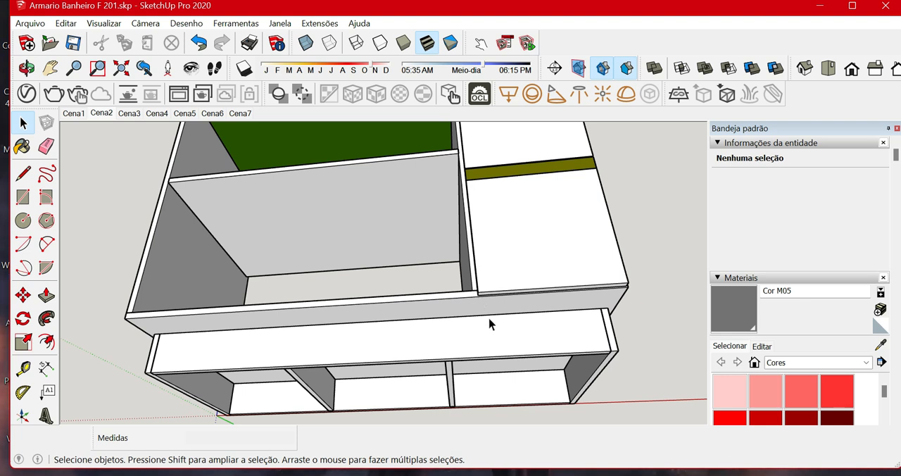
mouse_move(490, 324)
middle_mouse_down()
mouse_move(479, 295)
mouse_move(482, 311)
middle_mouse_up()
scroll(465, 264, "up", 2)
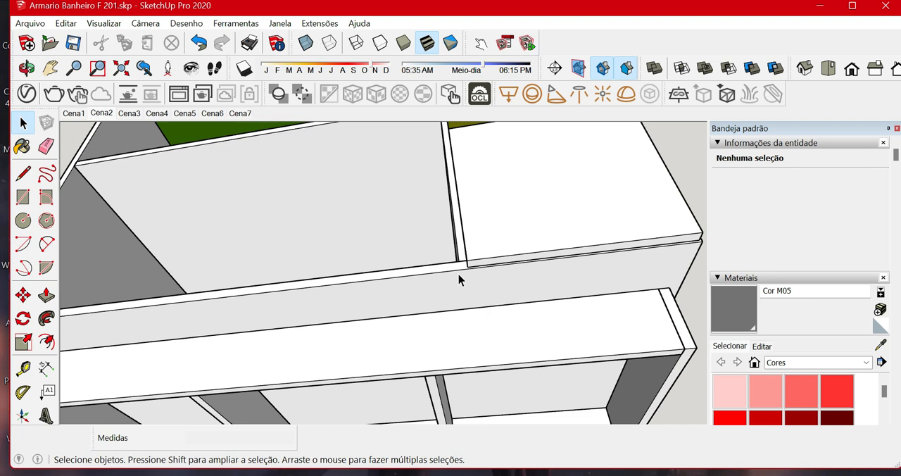
scroll(458, 274, "down", 1)
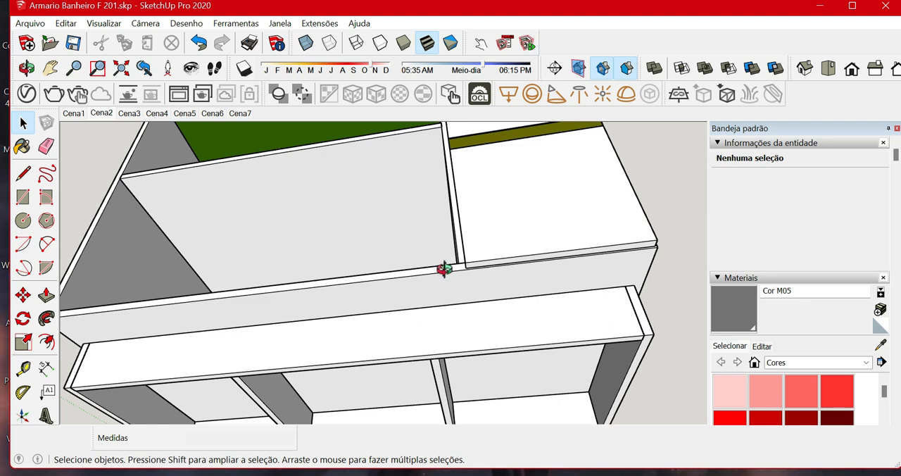
middle_click_drag(444, 268, 473, 271)
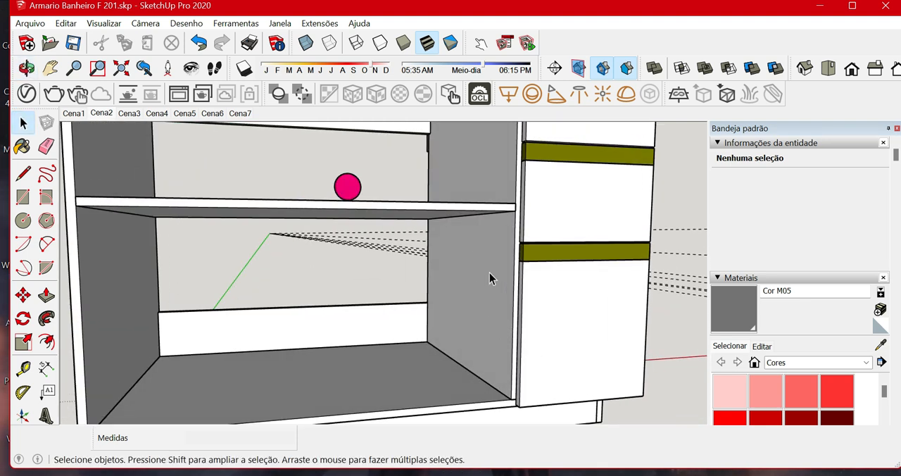
middle_click_drag(501, 405, 478, 243)
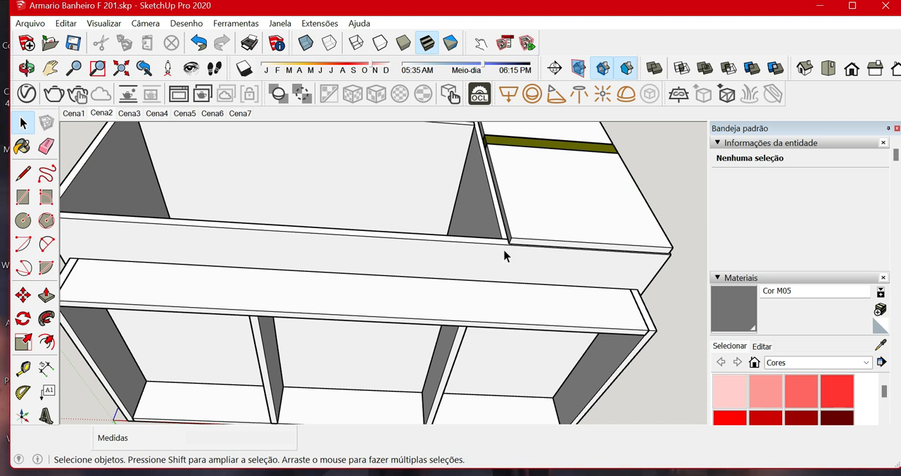
middle_click_drag(501, 299, 441, 326)
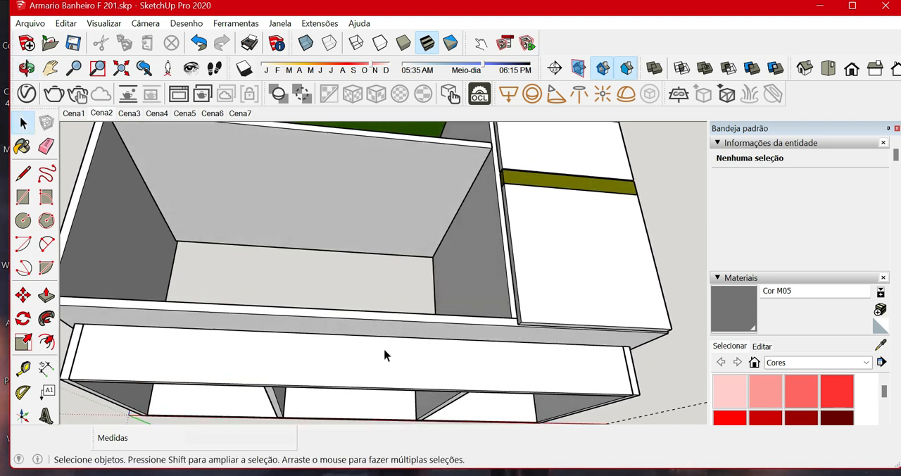
middle_click_drag(385, 355, 214, 359)
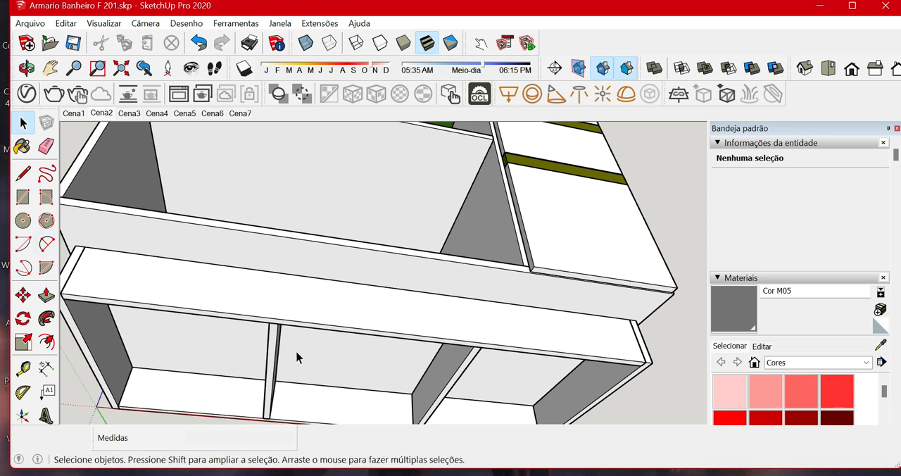
Examine the open door compartment from the front, and the rear rails and drawer boxes from behind the cabinet.
middle_click_drag(287, 273, 307, 390)
scroll(302, 390, "up", 1)
middle_click_drag(313, 281, 324, 325)
scroll(323, 352, "down", 4)
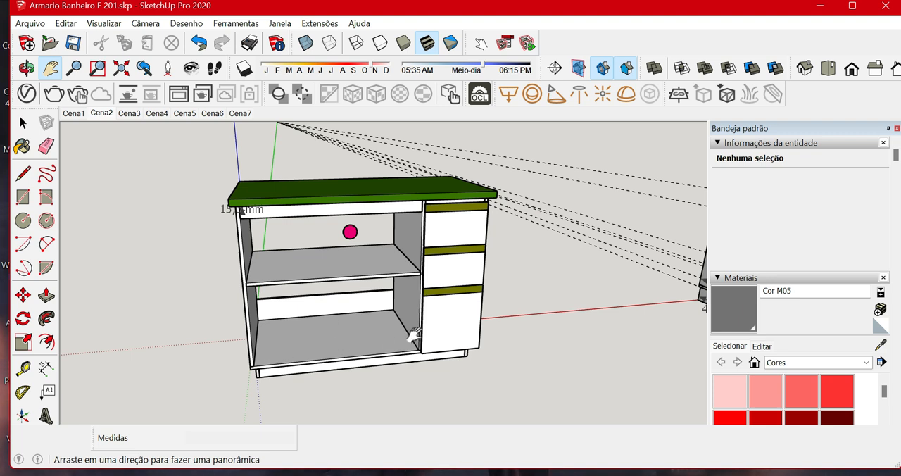
middle_click_drag(323, 338, 250, 283)
scroll(268, 306, "up", 3)
middle_click_drag(283, 308, 374, 321)
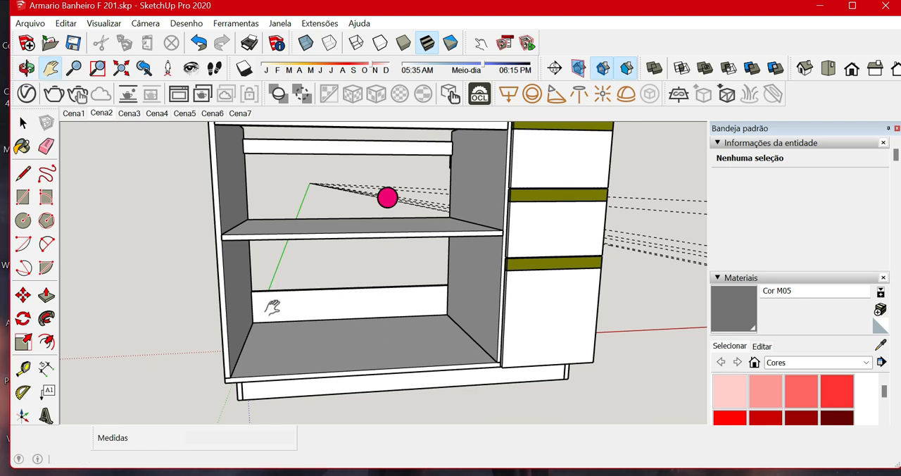
middle_click_drag(267, 306, 455, 317)
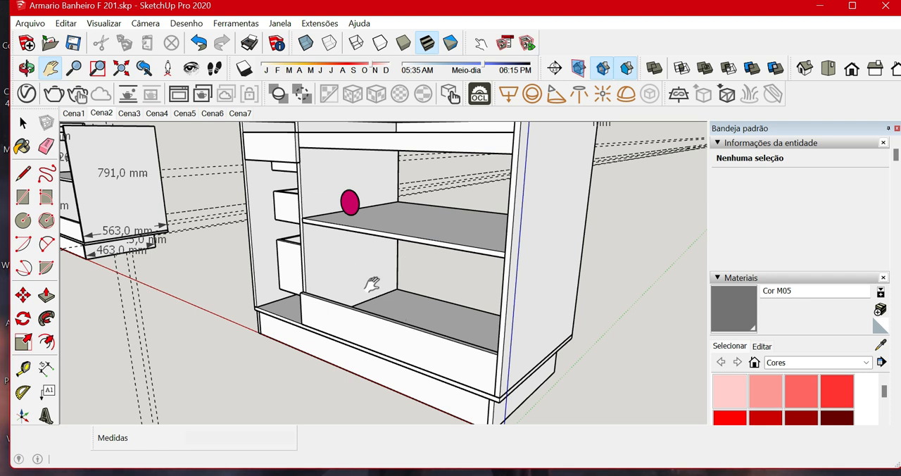
middle_click_drag(286, 262, 331, 278)
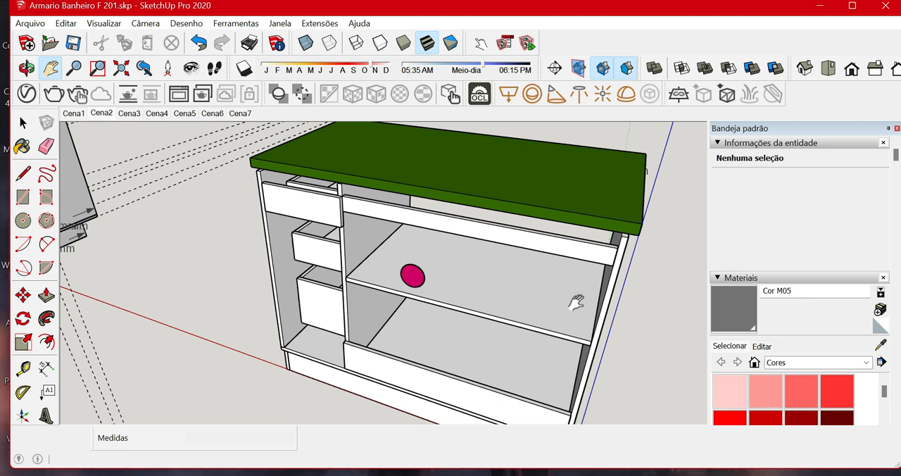
key("o")
left_click_drag(511, 318, 235, 286)
middle_click_drag(235, 286, 230, 287)
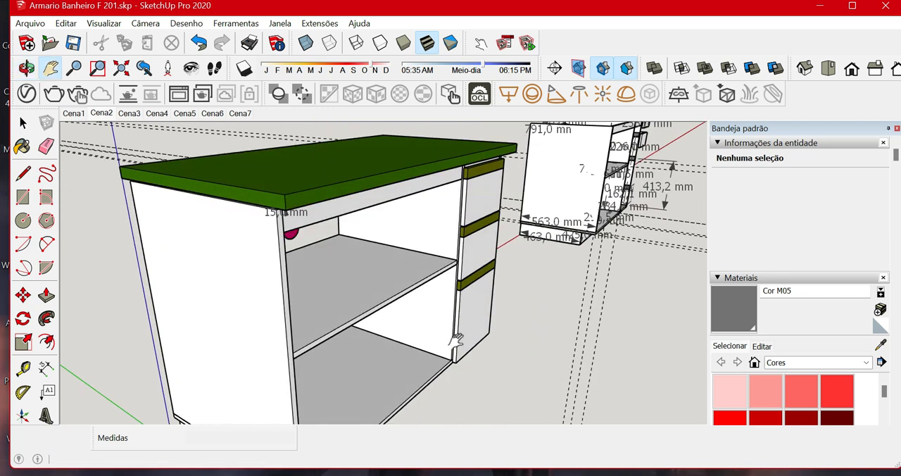
Inspect the inner shelf, the back rails, the round pink element and the countertop's underside in the open compartment.
middle_click_drag(456, 342, 324, 315)
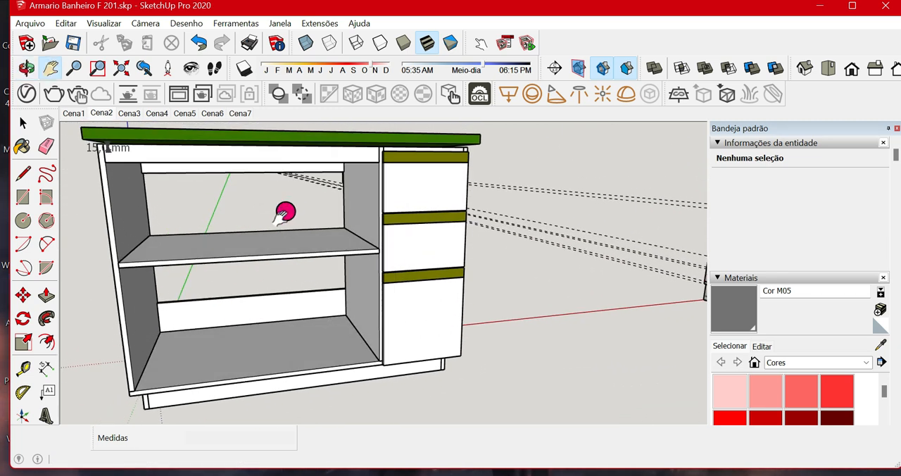
left_click_drag(288, 216, 372, 258)
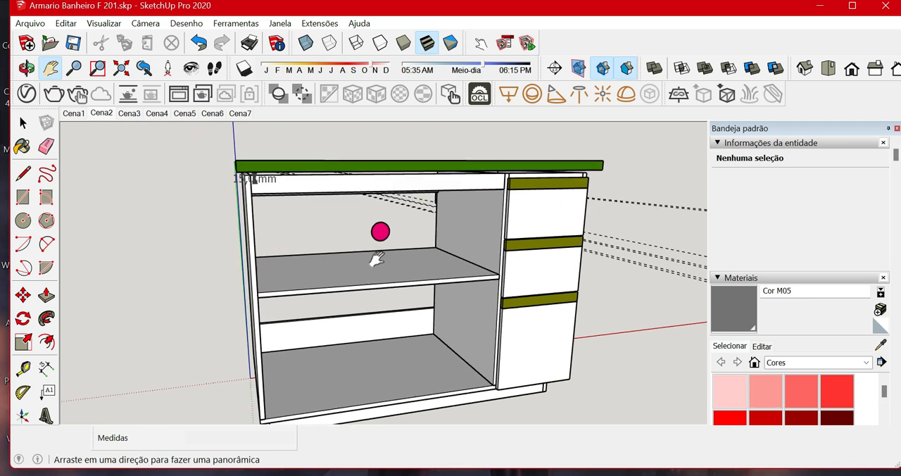
right_click(392, 282)
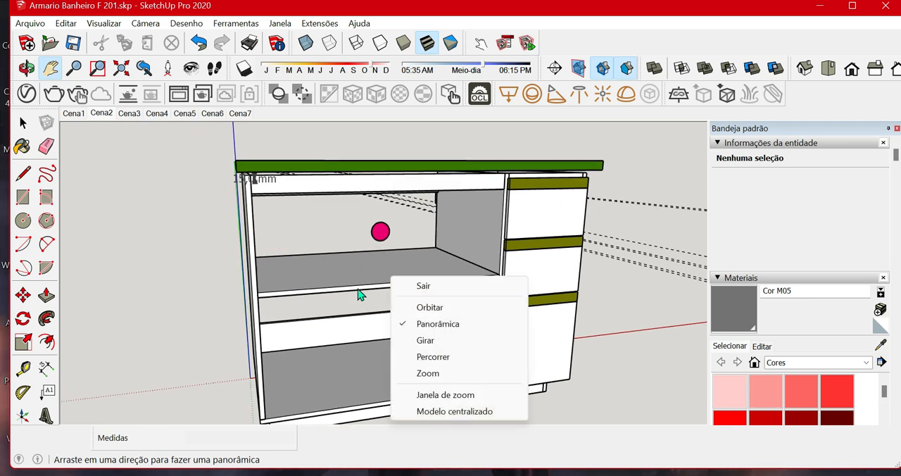
left_click(150, 298)
mouse_move(396, 312)
middle_mouse_down()
mouse_move(281, 317)
mouse_move(321, 306)
mouse_move(336, 289)
middle_mouse_up()
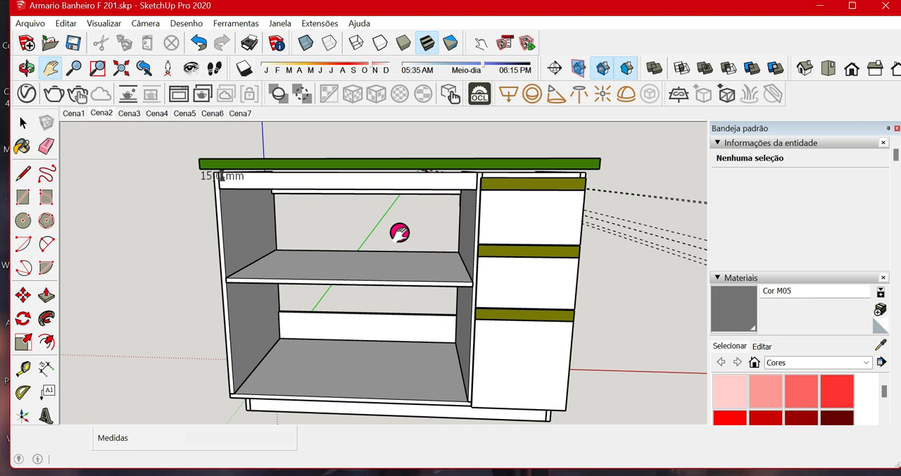
middle_click_drag(399, 232, 522, 321)
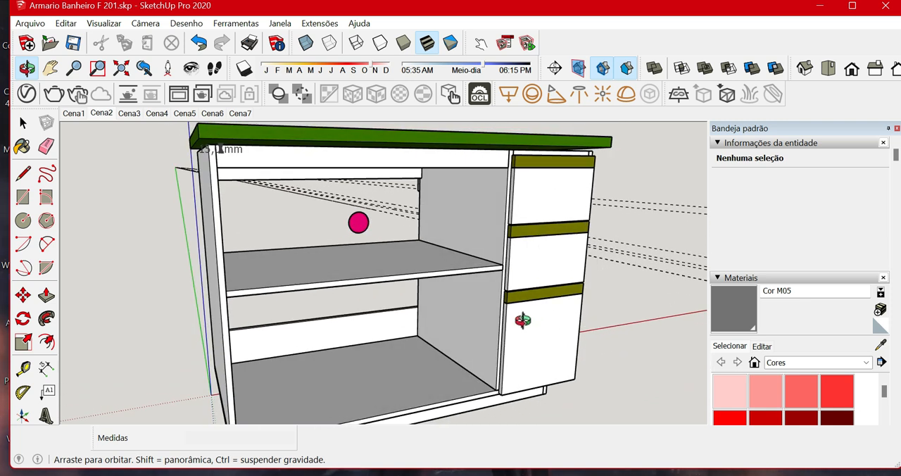
scroll(388, 386, "down", 2)
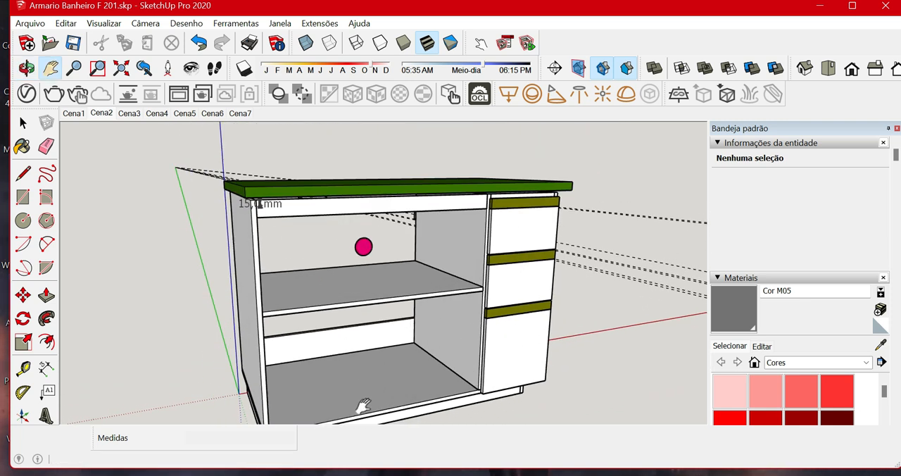
middle_click_drag(406, 385, 403, 350)
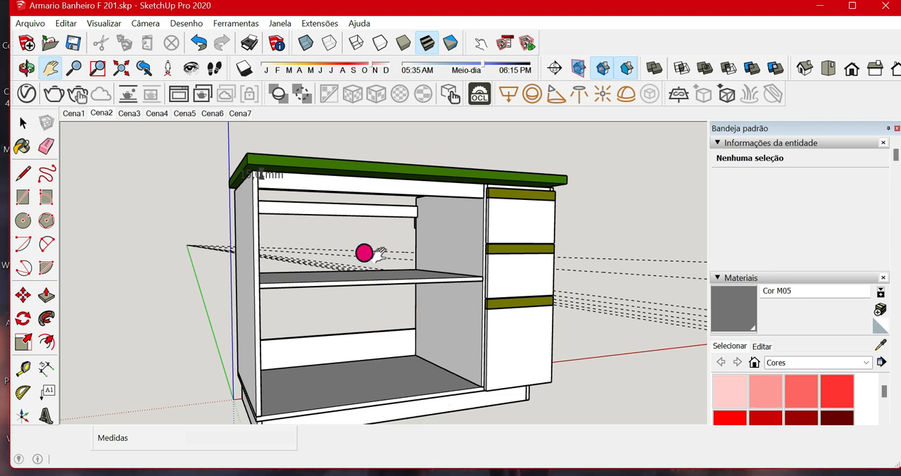
middle_click_drag(371, 274, 360, 260)
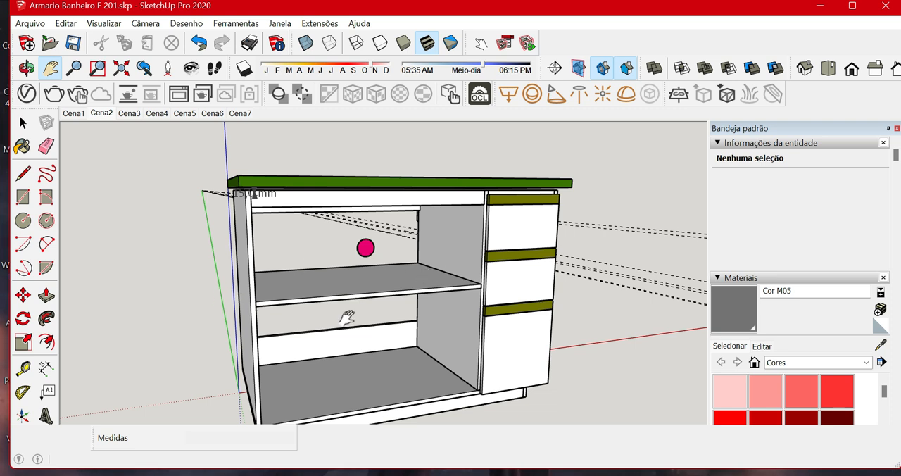
middle_click_drag(346, 318, 372, 207)
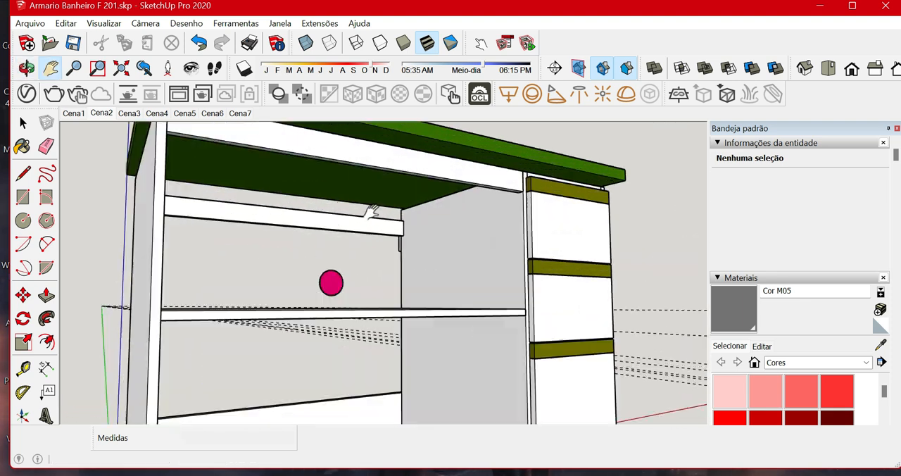
Measure the countertop's front overhang from the upper edge of the front rail.
middle_click_drag(221, 151, 258, 229, "shift")
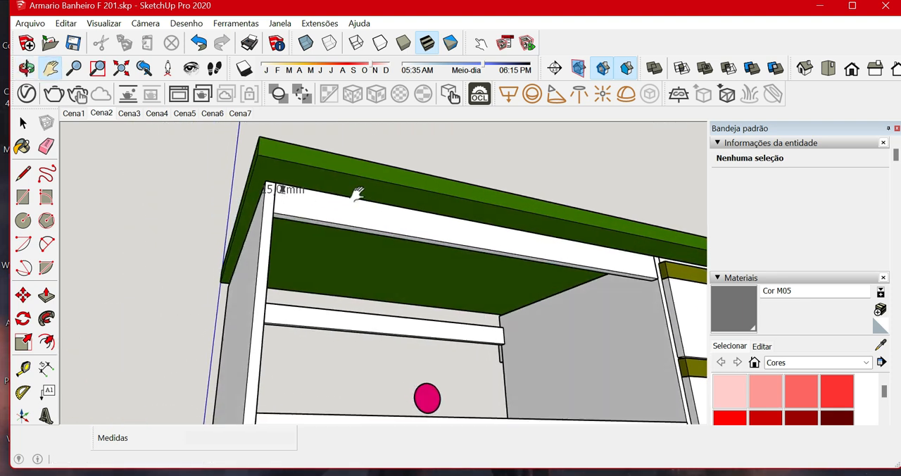
middle_click_drag(358, 195, 458, 185)
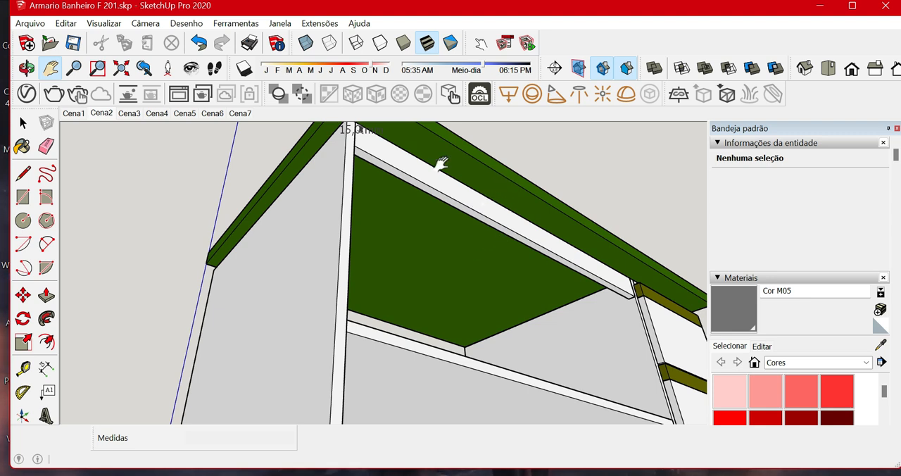
left_click_drag(442, 167, 441, 251)
scroll(445, 240, "up", 2)
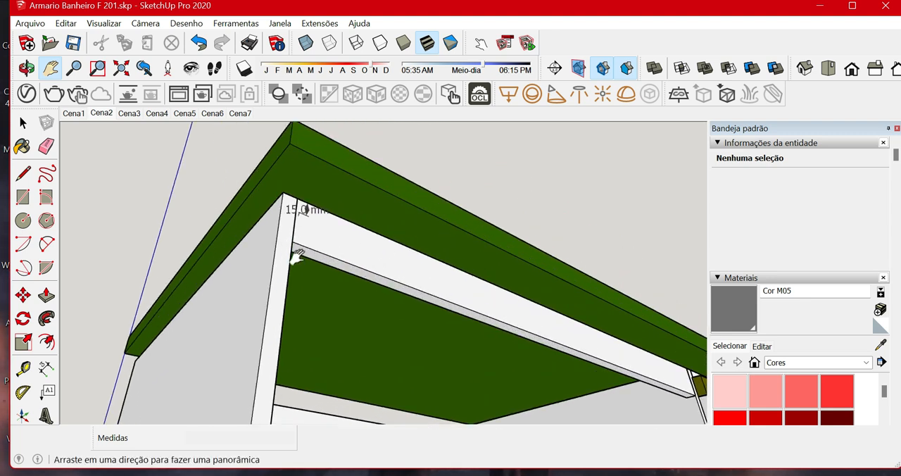
left_click(425, 252)
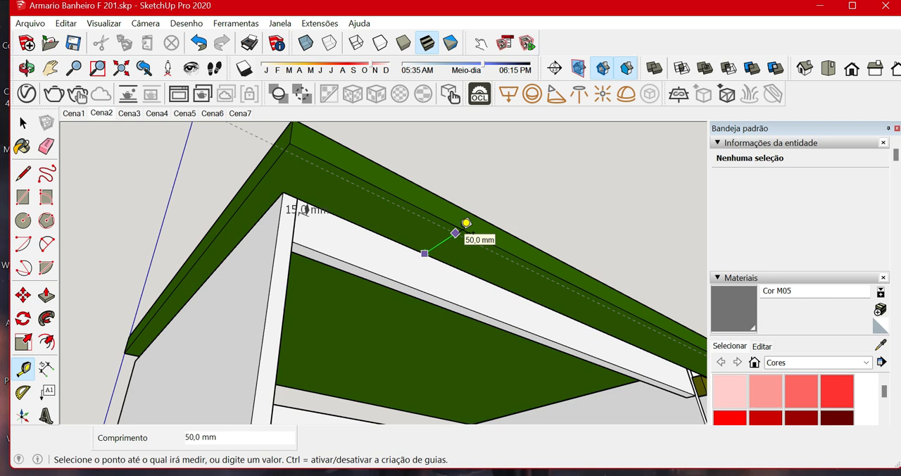
key("space")
Measure the gap between the front rail's upper edge and the countertop's underside.
middle_click_drag(438, 257, 482, 335)
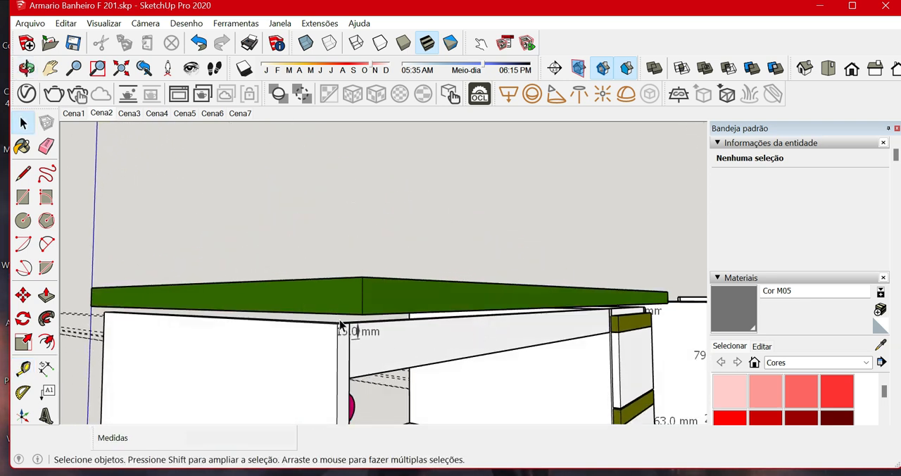
scroll(341, 325, "up", 4)
scroll(341, 325, "down", 6)
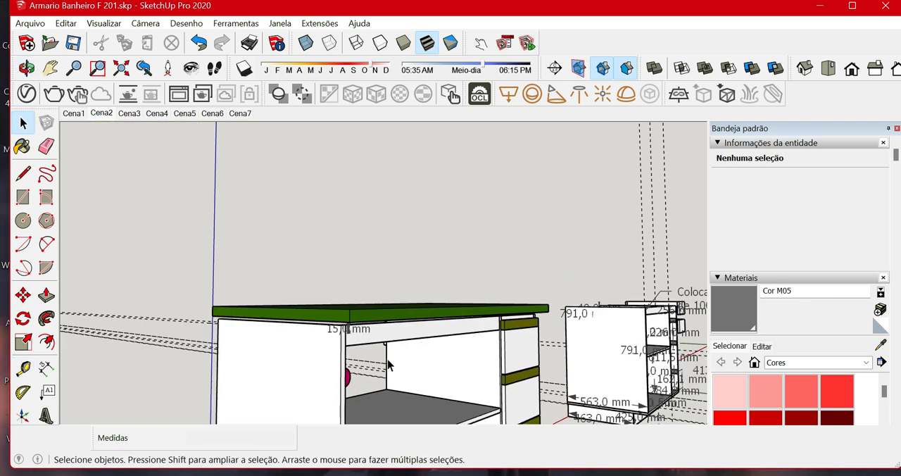
scroll(386, 344, "up", 2)
middle_click_drag(365, 314, 226, 256)
scroll(327, 299, "up", 2)
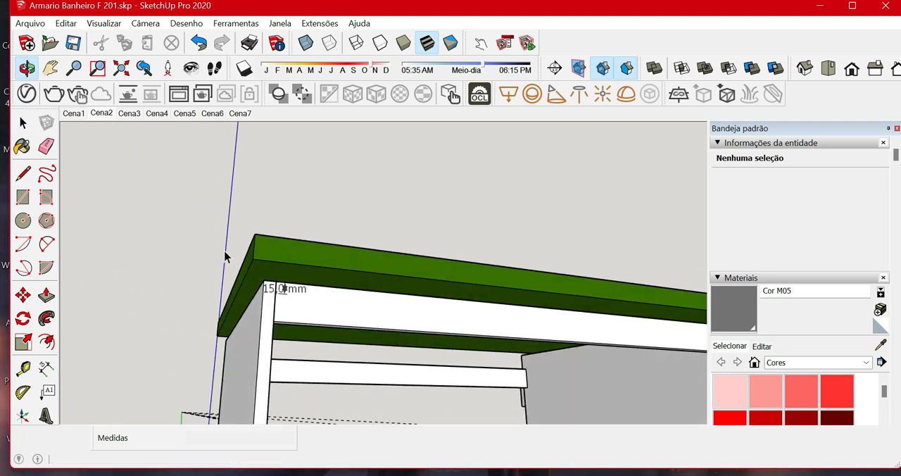
scroll(345, 271, "up", 3)
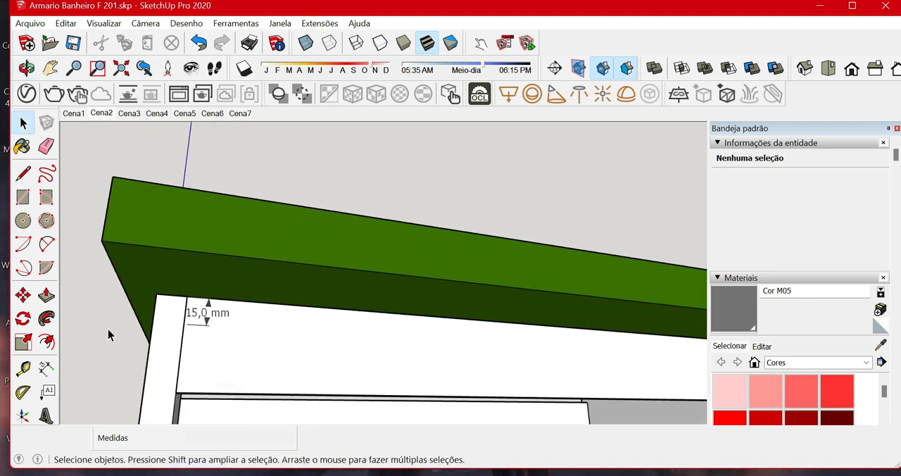
left_click(23, 368)
left_click(289, 294)
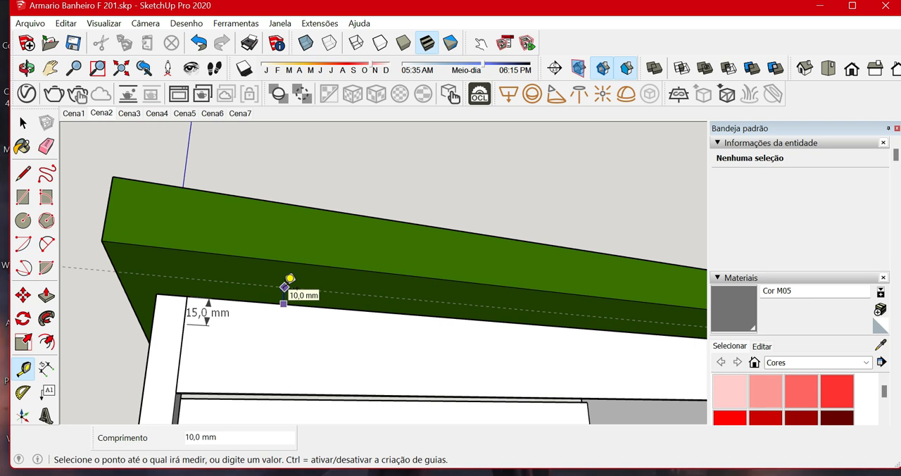
middle_click_drag(289, 278, 340, 334)
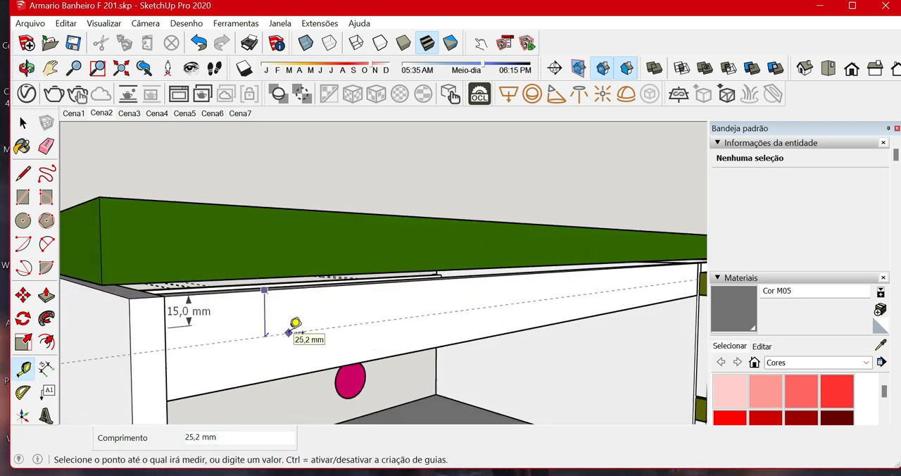
key("space")
Examine the open compartment's base panel and the divided plinth frame from the front and from below.
middle_click_drag(282, 336, 180, 318)
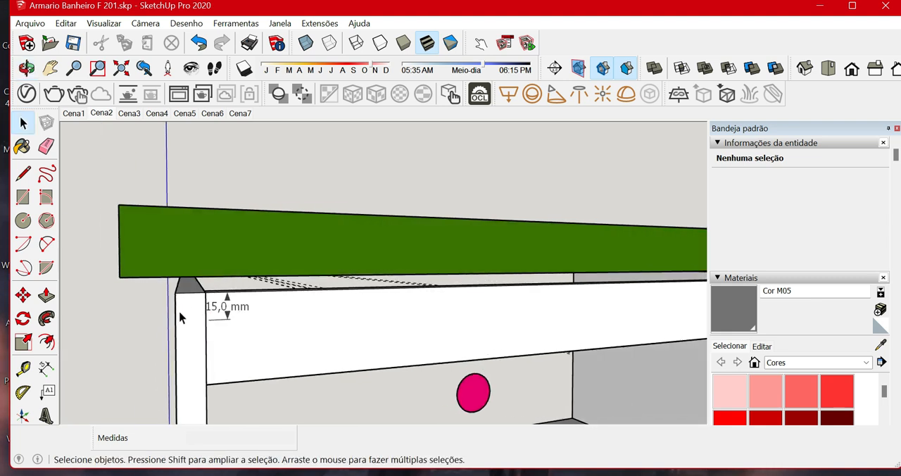
scroll(316, 336, "down", 6)
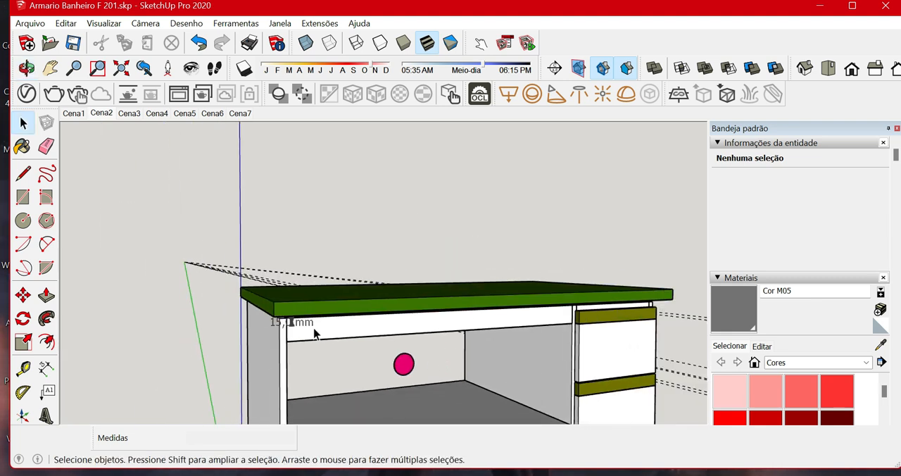
middle_click_drag(320, 338, 355, 183, "shift")
left_click_drag(334, 345, 330, 211)
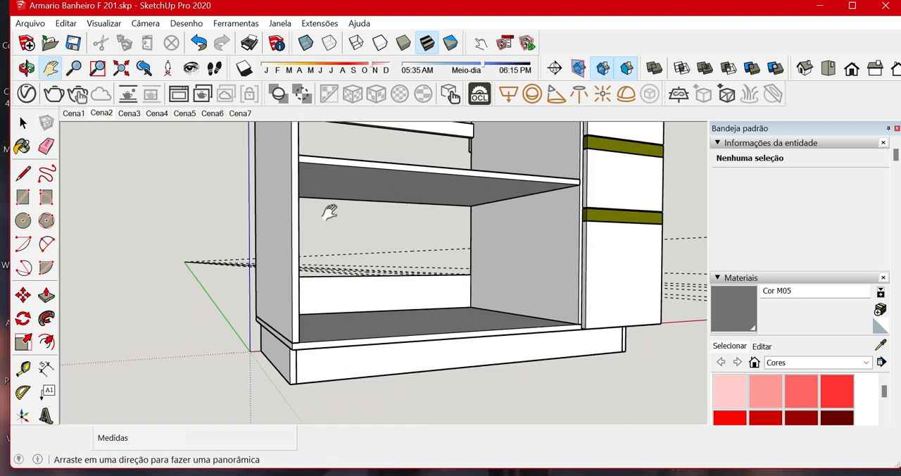
middle_click_drag(357, 387, 331, 307)
scroll(272, 321, "up", 2)
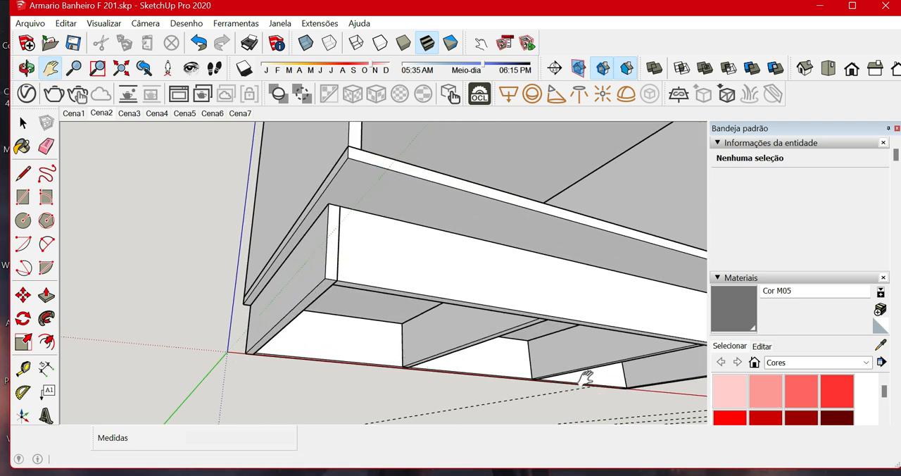
middle_click_drag(554, 282, 505, 258)
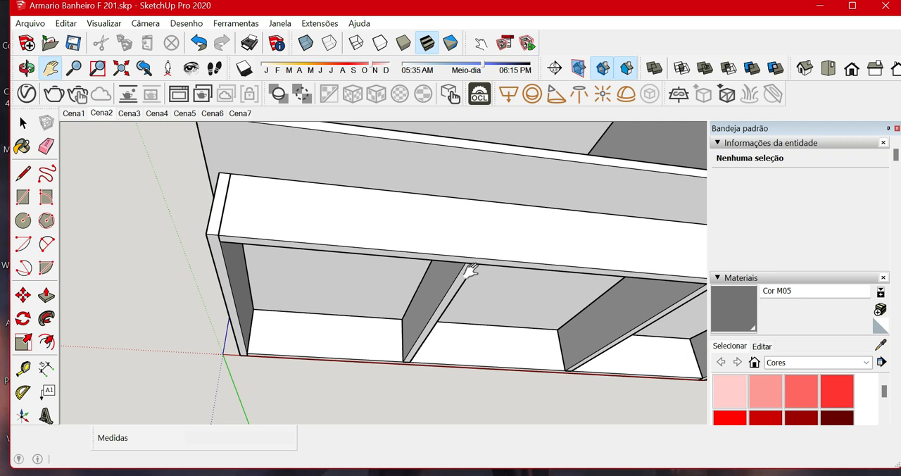
middle_click_drag(435, 214, 445, 386)
scroll(447, 322, "down", 5)
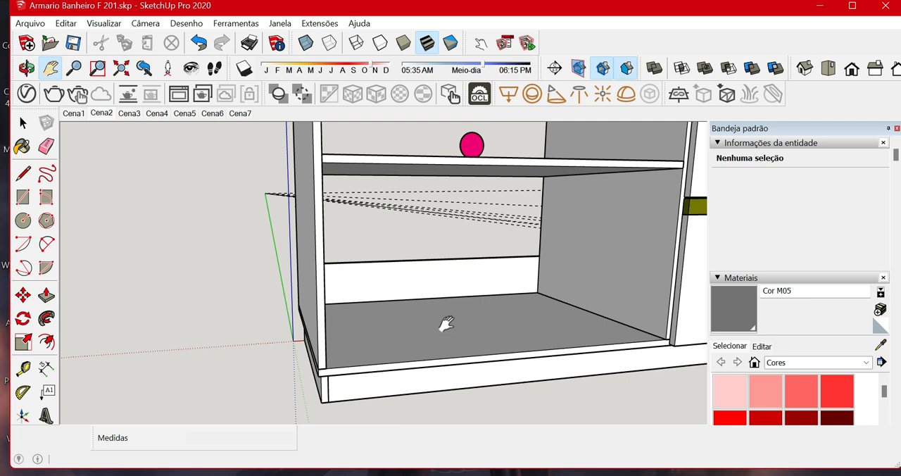
left_click_drag(507, 314, 465, 355)
middle_click_drag(450, 386, 491, 389)
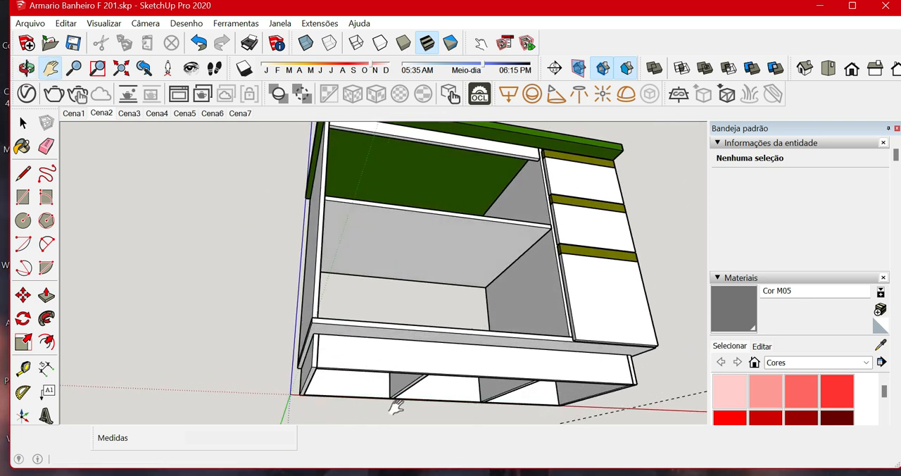
Inspect the joint between the side panel, front rail and countertop, and the countertop from above.
middle_click_drag(328, 210, 336, 225)
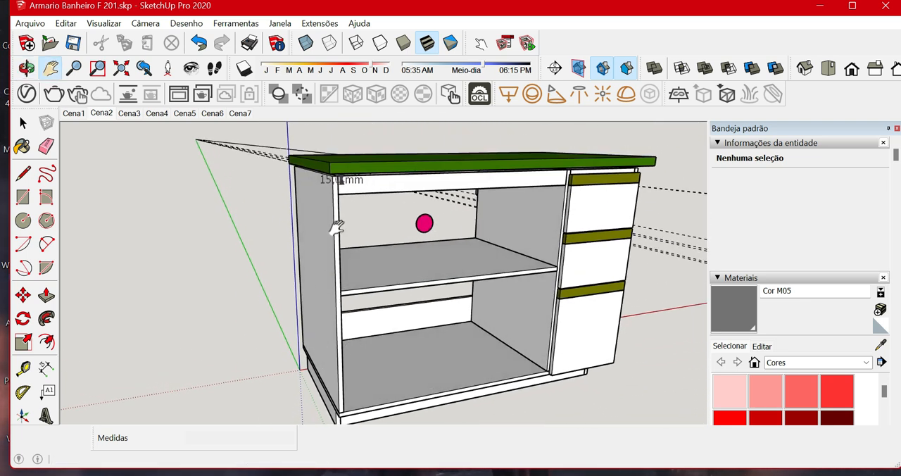
scroll(368, 155, "up", 5)
middle_click_drag(365, 171, 282, 195)
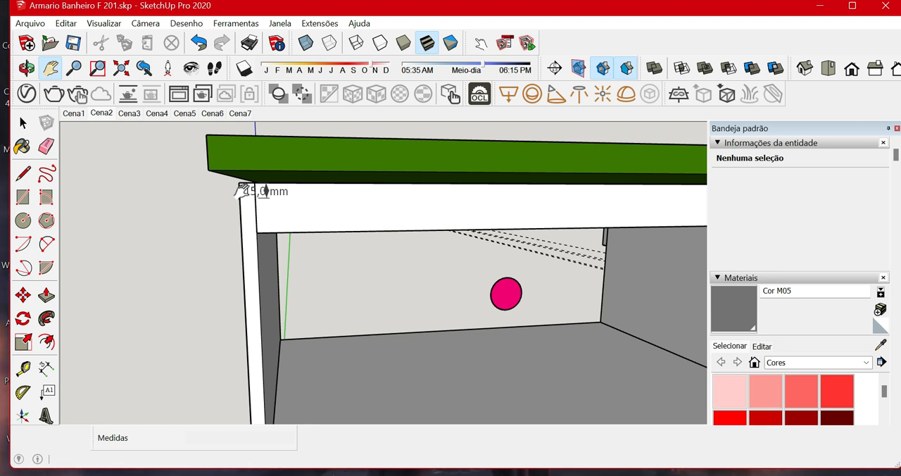
middle_click_drag(237, 192, 346, 229)
scroll(346, 230, "down", 3)
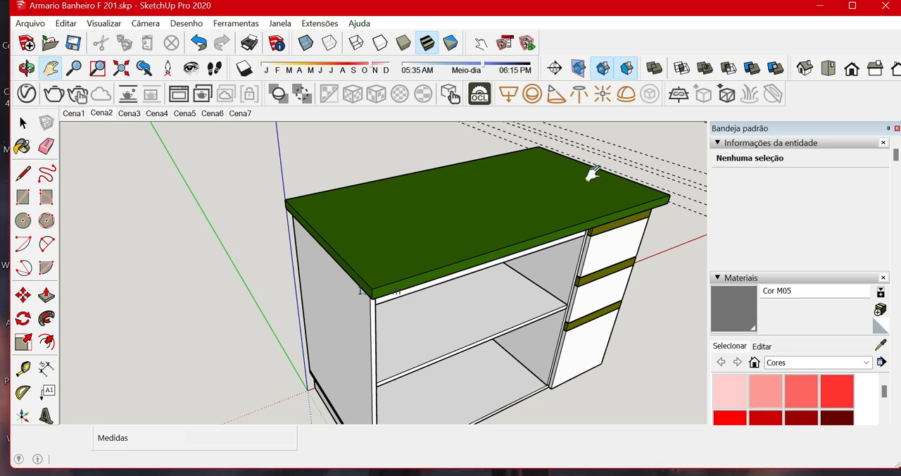
Hide the grouped drawer fronts on the cabinet.
middle_click_drag(554, 289, 400, 297)
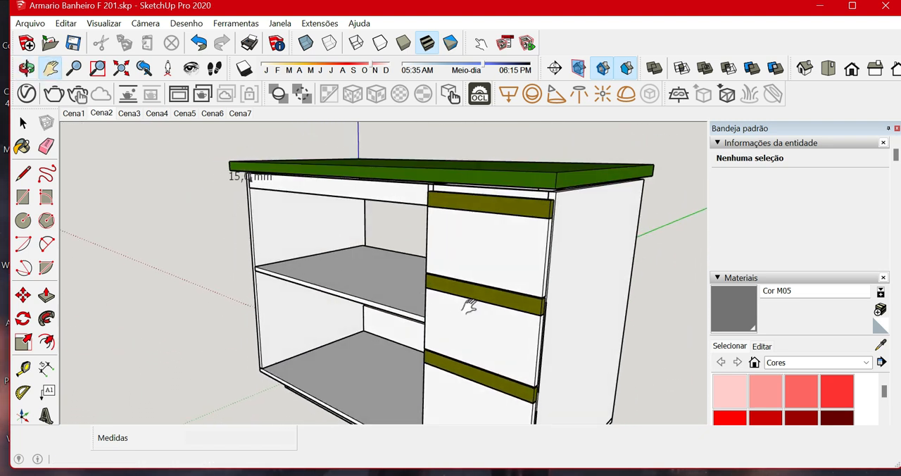
left_click(523, 234)
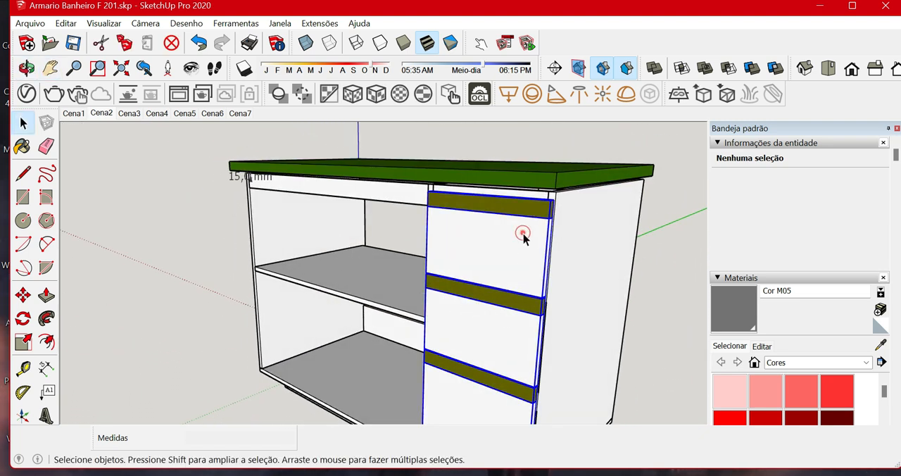
middle_click_drag(506, 268, 501, 270)
right_click(502, 263)
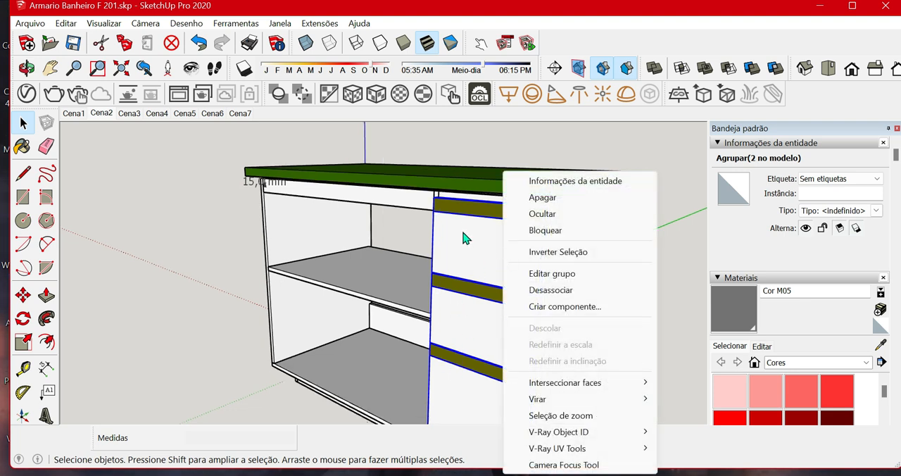
left_click(539, 216)
Inspect the exposed drawer boxes and measure the height of the lowest drawer box's front.
middle_click_drag(553, 295, 542, 214)
scroll(552, 293, "up", 2)
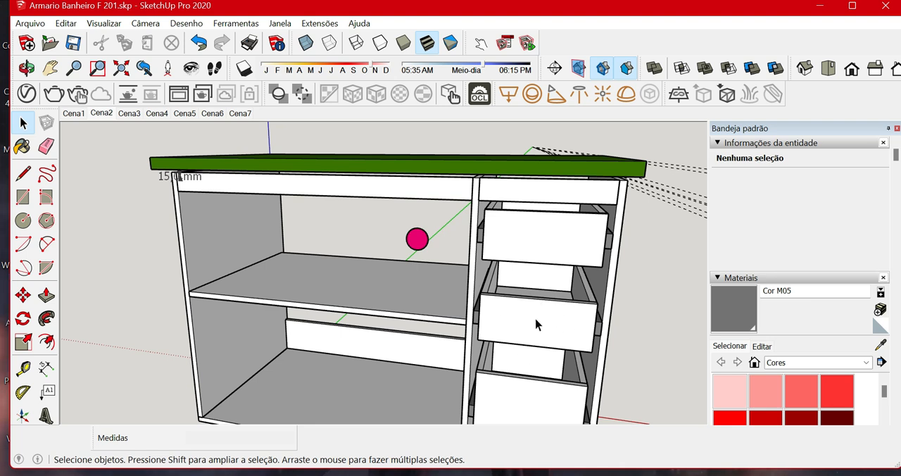
middle_click_drag(536, 324, 632, 391)
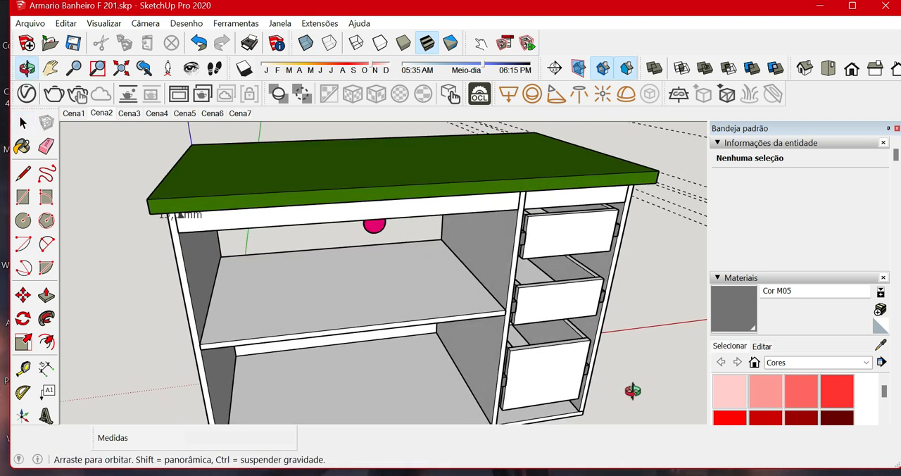
scroll(527, 368, "up", 6)
middle_click_drag(531, 306, 427, 233)
middle_click_drag(351, 317, 293, 294)
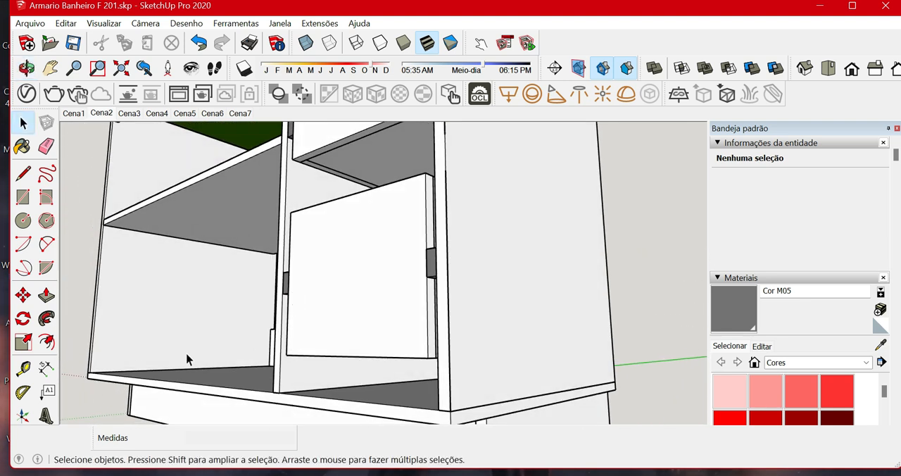
left_click(23, 368)
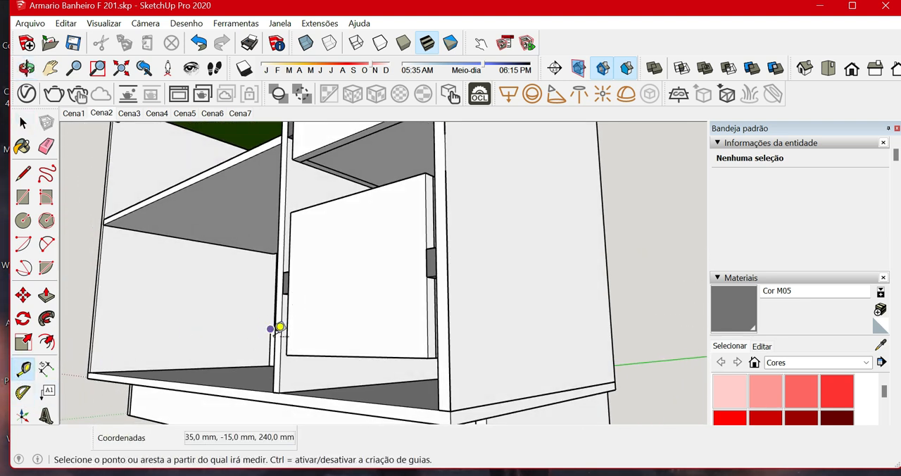
left_click(339, 357)
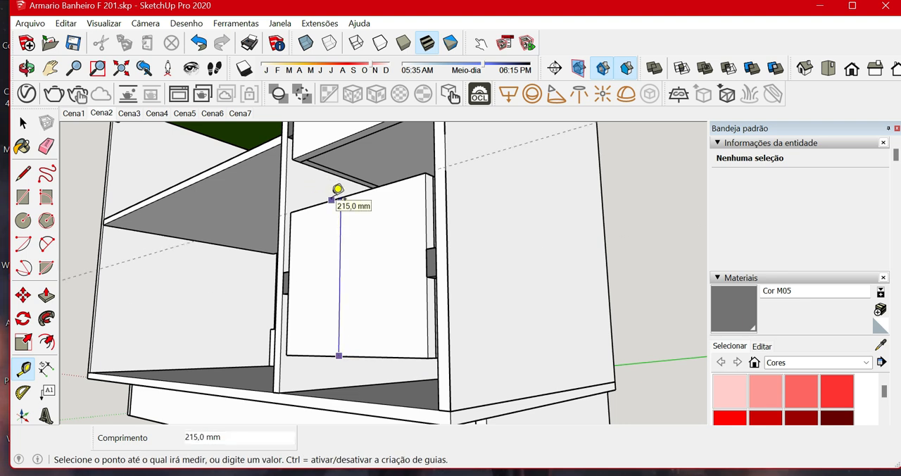
middle_click_drag(338, 190, 378, 302)
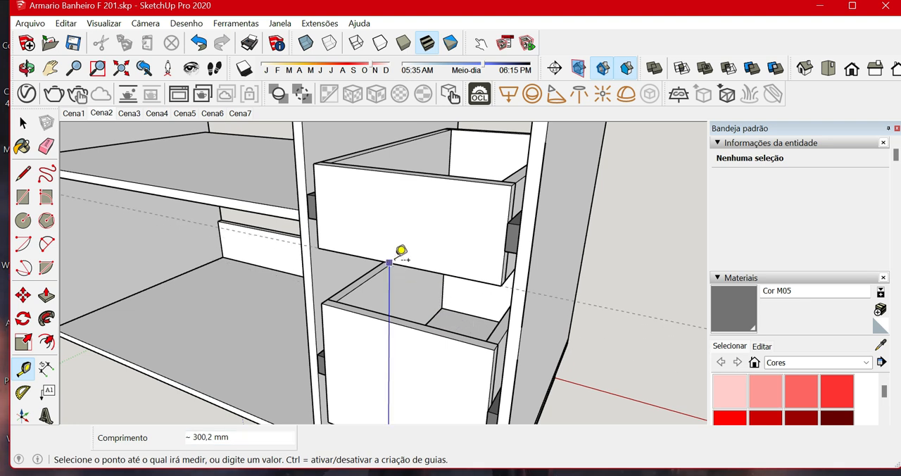
middle_click_drag(401, 252, 402, 271)
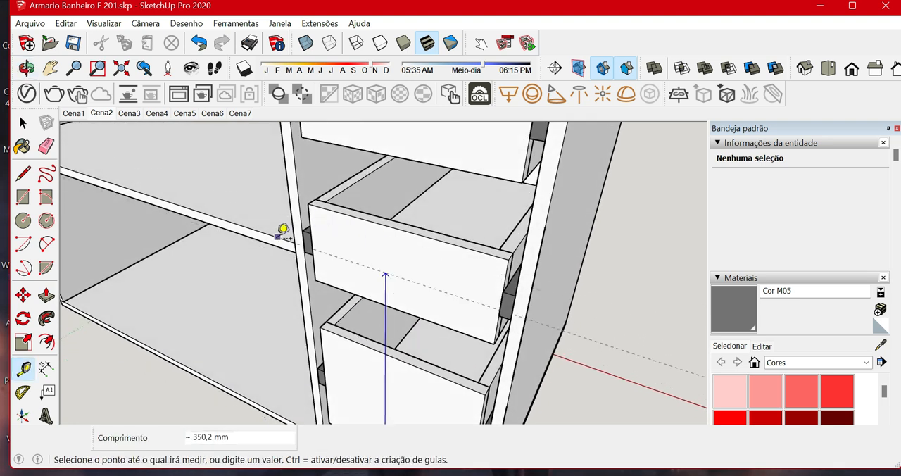
key("space")
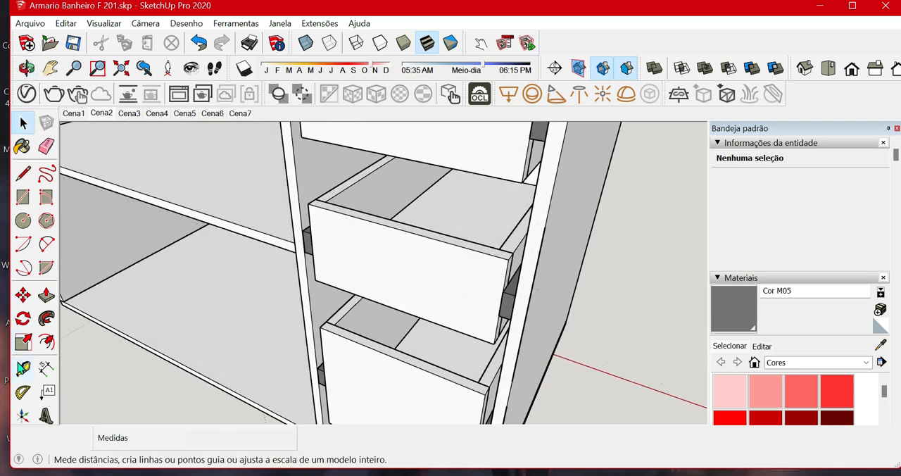
left_click(22, 368)
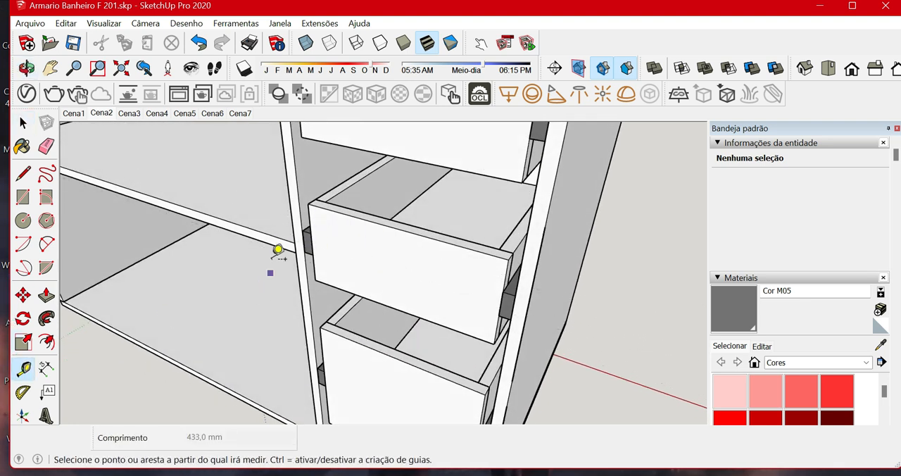
right_click(414, 197)
left_click(422, 195)
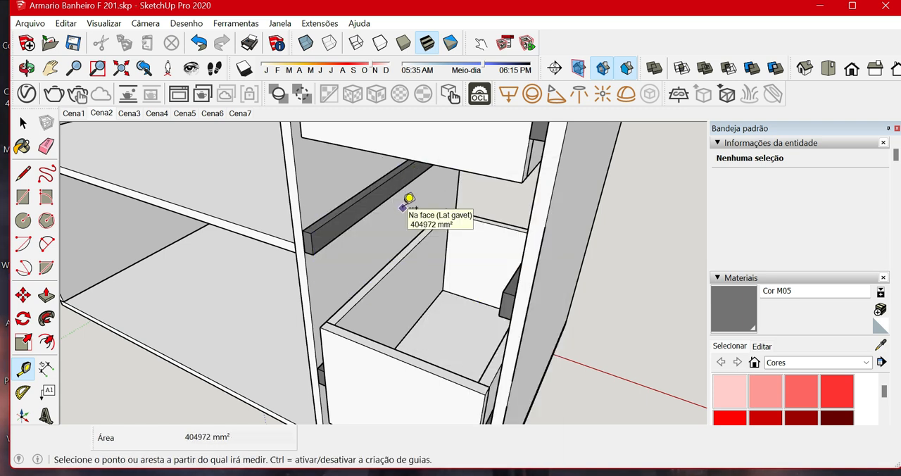
key("ctrl+z")
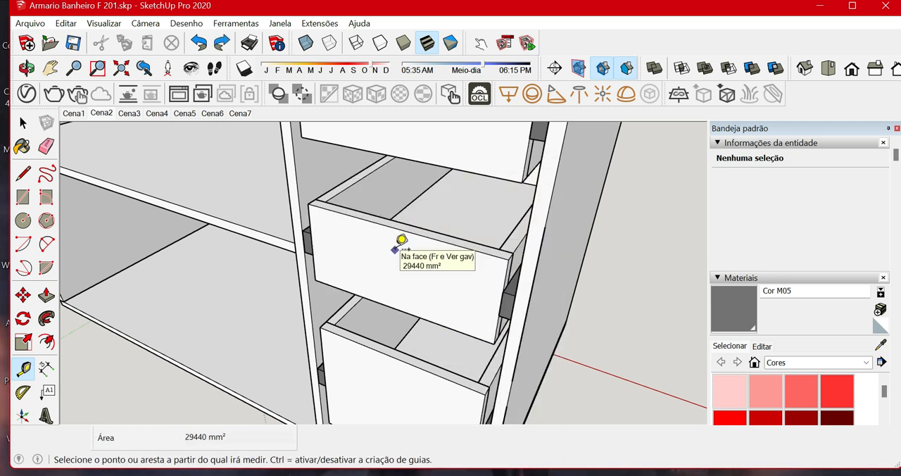
Measure the inside height of the middle drawer box.
key("h")
left_click_drag(362, 307, 411, 332)
middle_click_drag(411, 333, 364, 272)
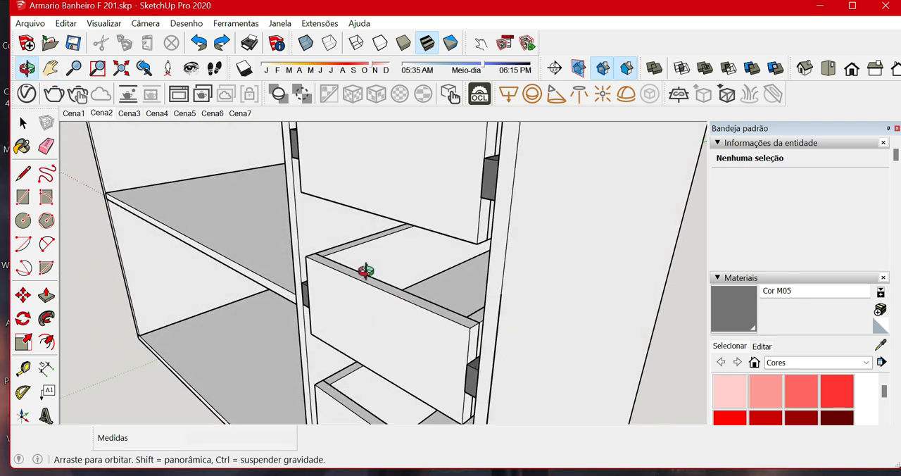
left_click(23, 367)
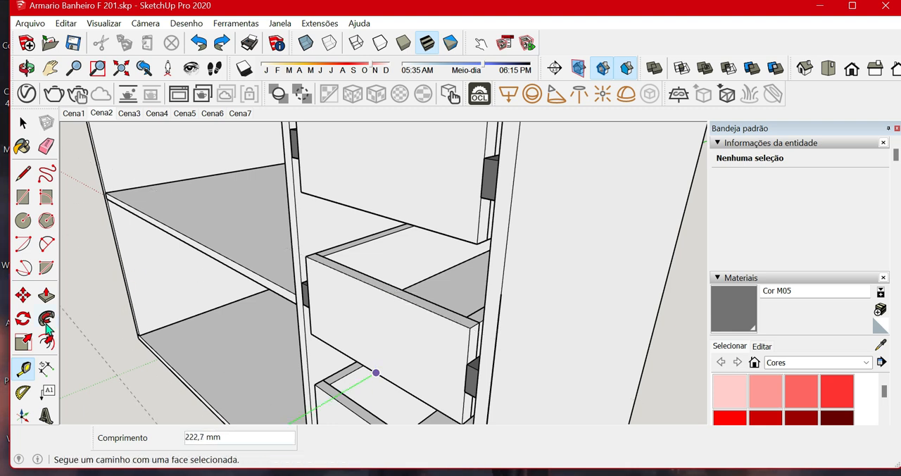
left_click(25, 368)
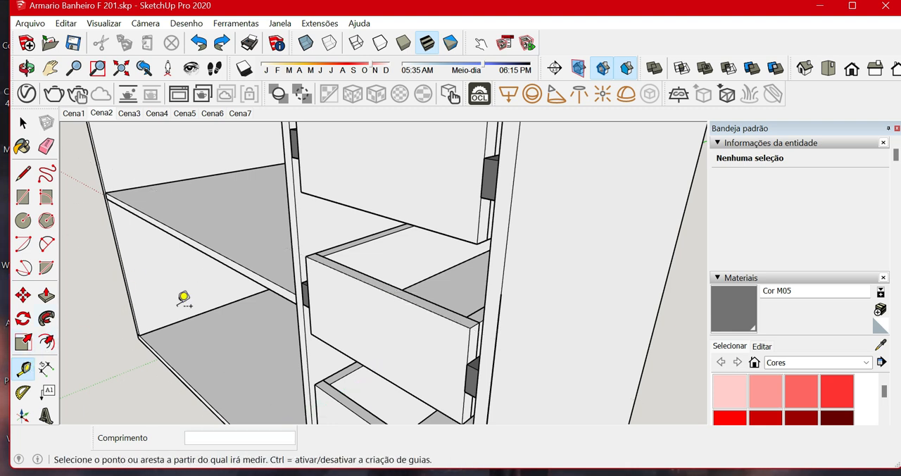
left_click(411, 285)
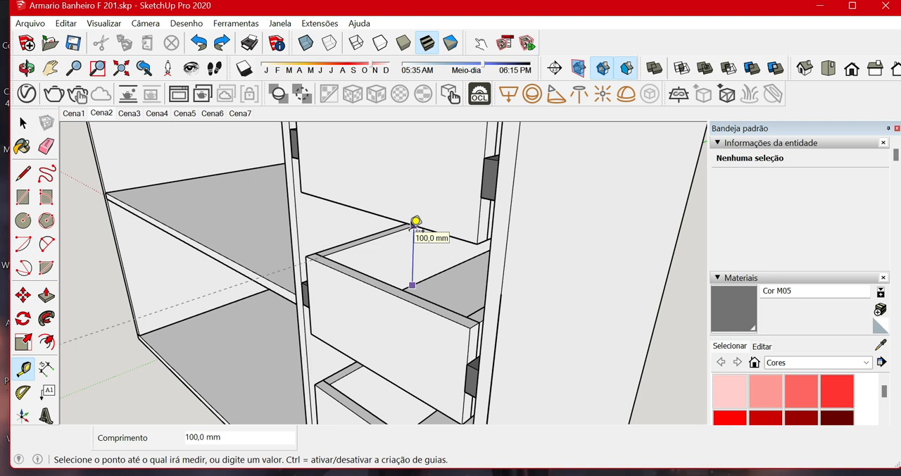
key("space")
scroll(404, 280, "down", 4)
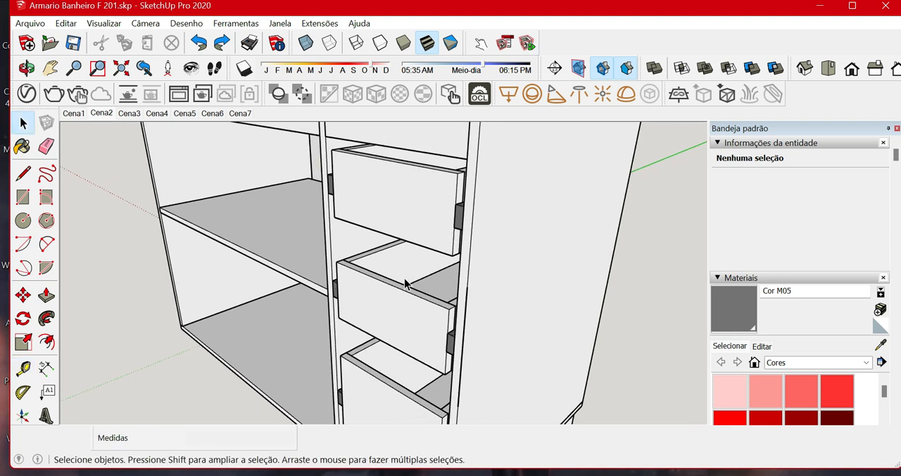
Inspect the underside of the drawer boxes and one of the drawer slides up close.
middle_click_drag(396, 288, 477, 212)
scroll(459, 219, "up", 3)
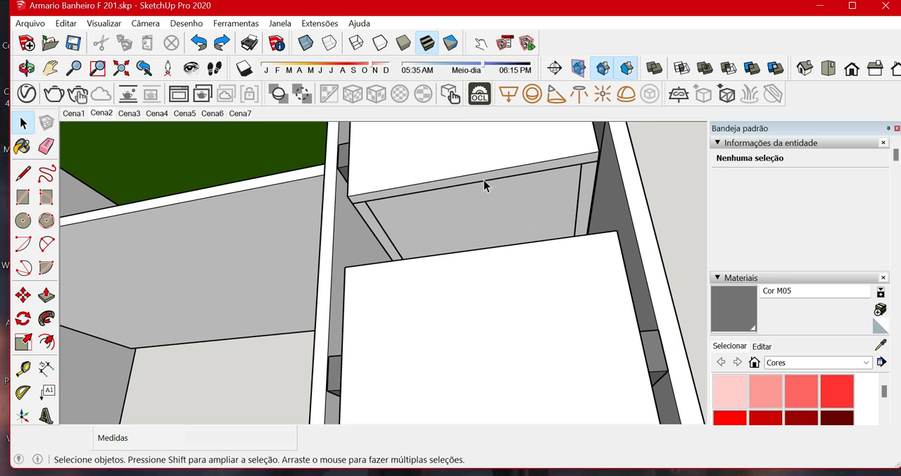
middle_click_drag(416, 161, 397, 284)
scroll(378, 284, "up", 3)
scroll(382, 263, "up", 1)
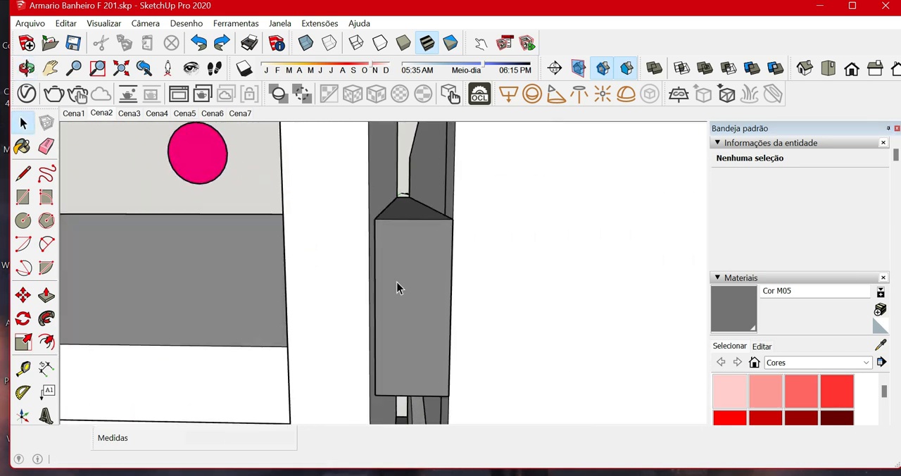
scroll(415, 290, "down", 7)
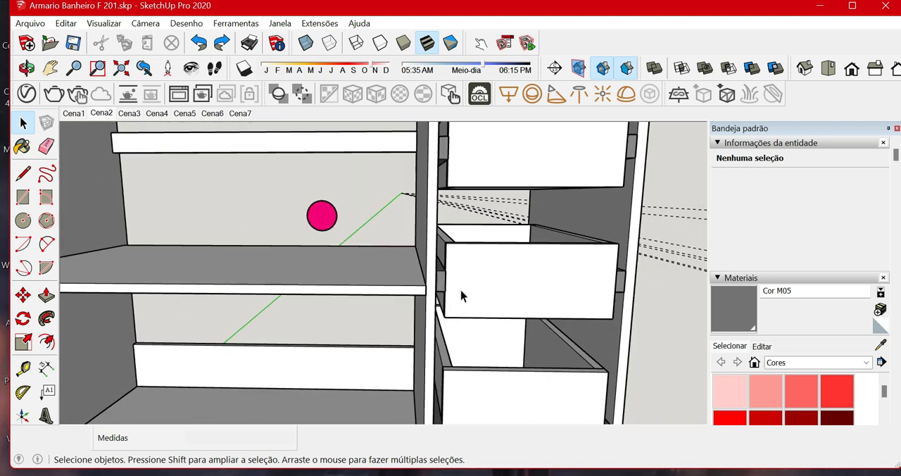
Examine the slides and clearances on both sides of the middle drawer box.
middle_click_drag(536, 305, 537, 305, "shift")
left_click_drag(549, 303, 430, 306)
scroll(499, 283, "up", 4)
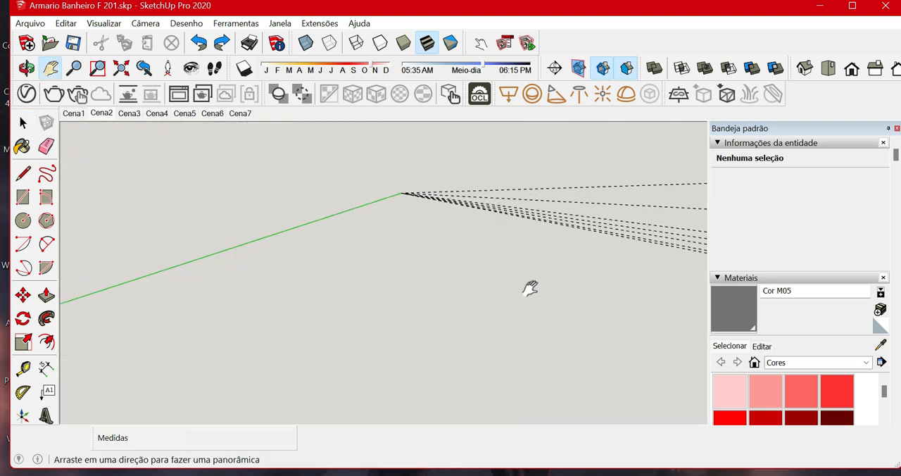
scroll(441, 302, "down", 1)
scroll(296, 291, "down", 5)
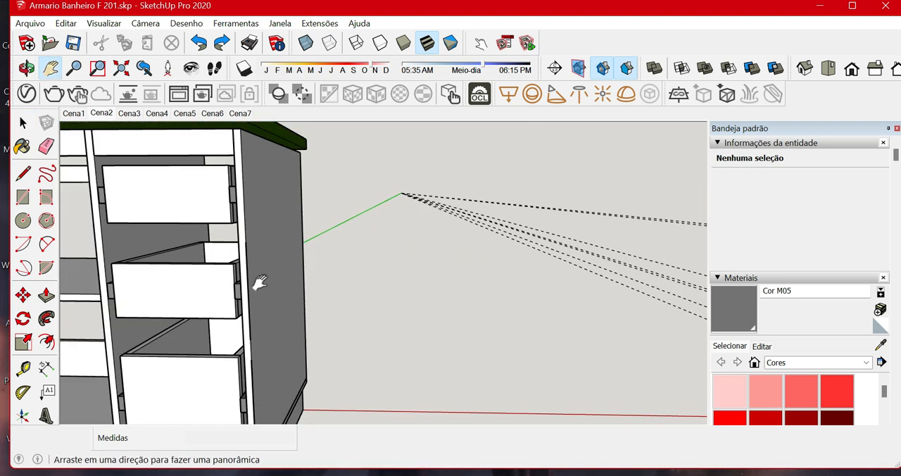
scroll(211, 289, "up", 5)
middle_click_drag(241, 275, 286, 291)
scroll(238, 303, "down", 5)
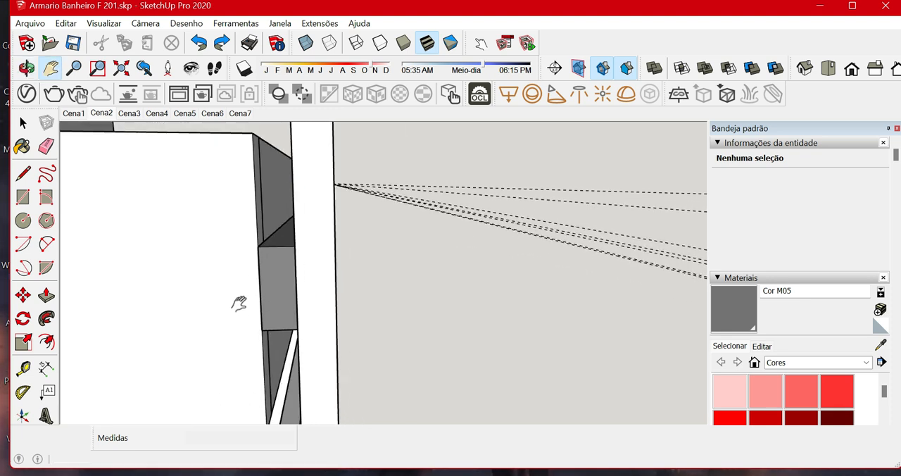
left_click_drag(127, 275, 468, 292)
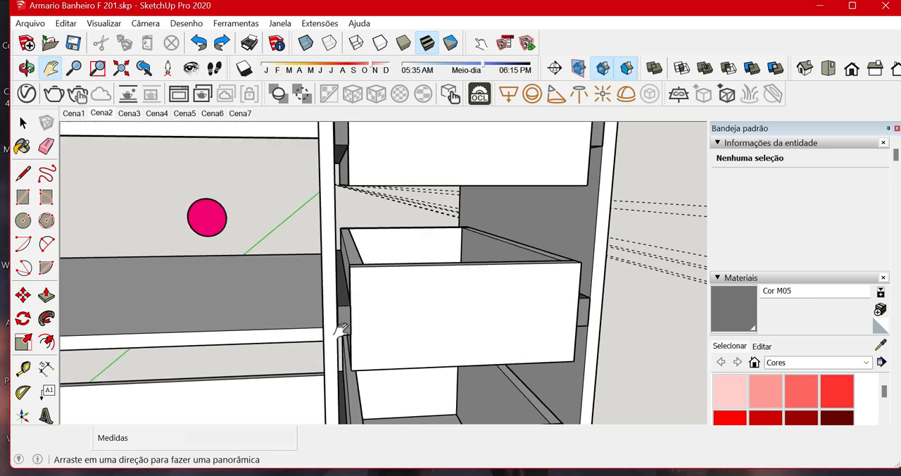
scroll(358, 320, "up", 3)
scroll(346, 322, "up", 2)
middle_click_drag(346, 322, 454, 255)
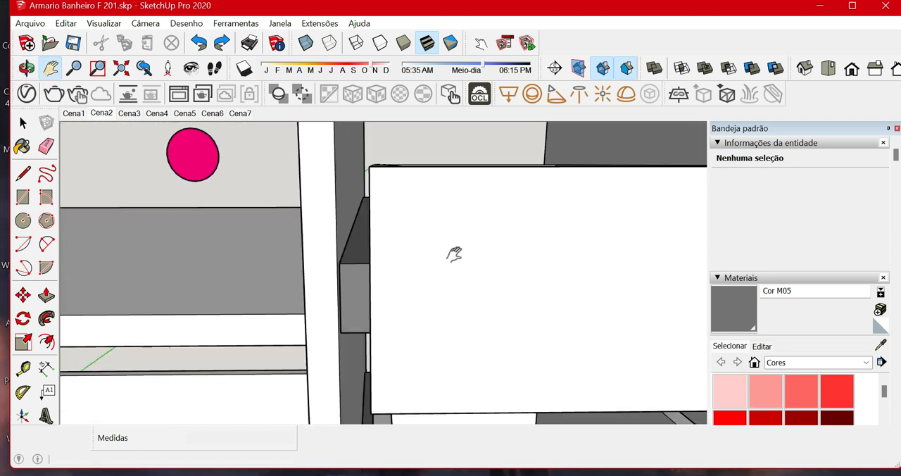
Review the whole open cabinet with its shelf, compartments and drawer boxes from the front and the side.
scroll(450, 261, "down", 8)
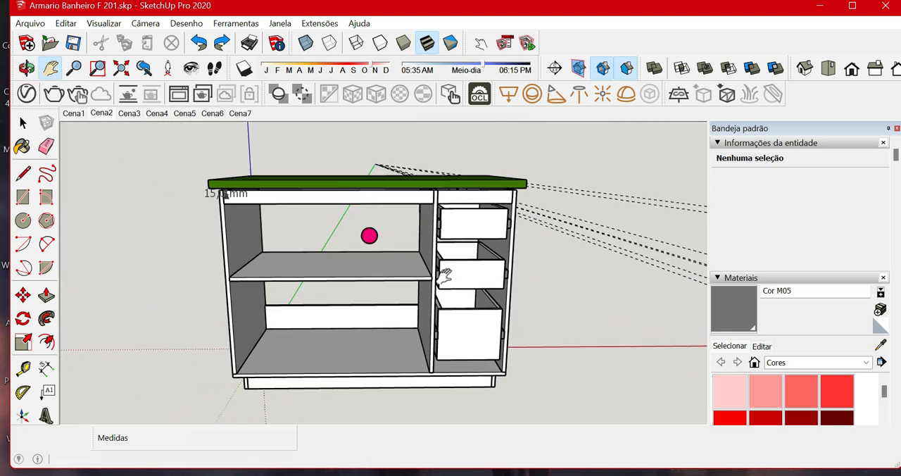
middle_click_drag(369, 235, 369, 263)
left_click_drag(334, 244, 557, 258)
key("h")
middle_click_drag(252, 221, 312, 237)
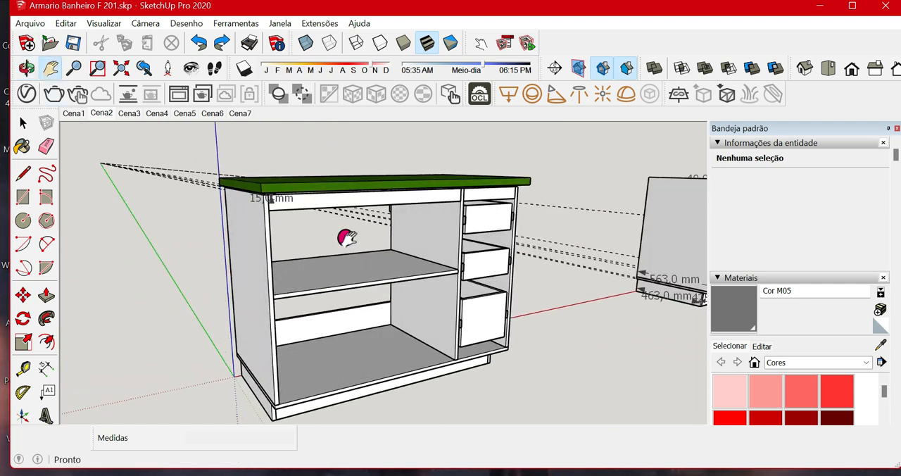
scroll(316, 176, "up", 4)
scroll(312, 200, "down", 3)
scroll(314, 199, "down", 2)
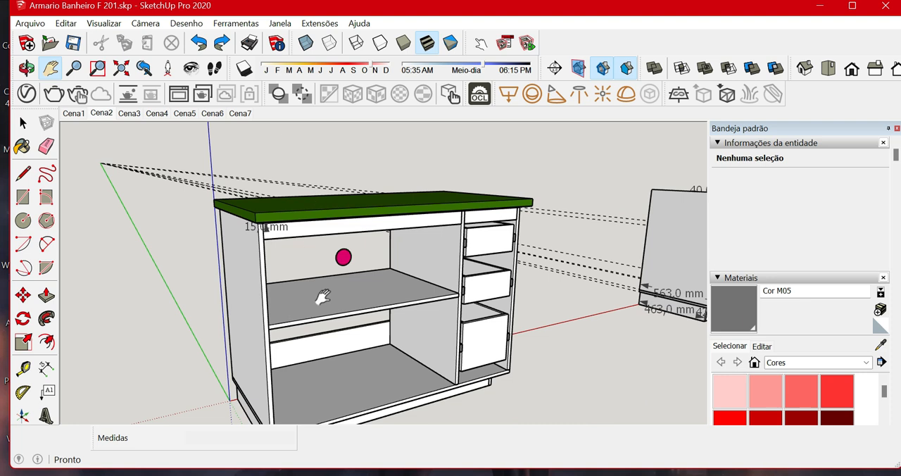
left_click_drag(322, 297, 356, 256)
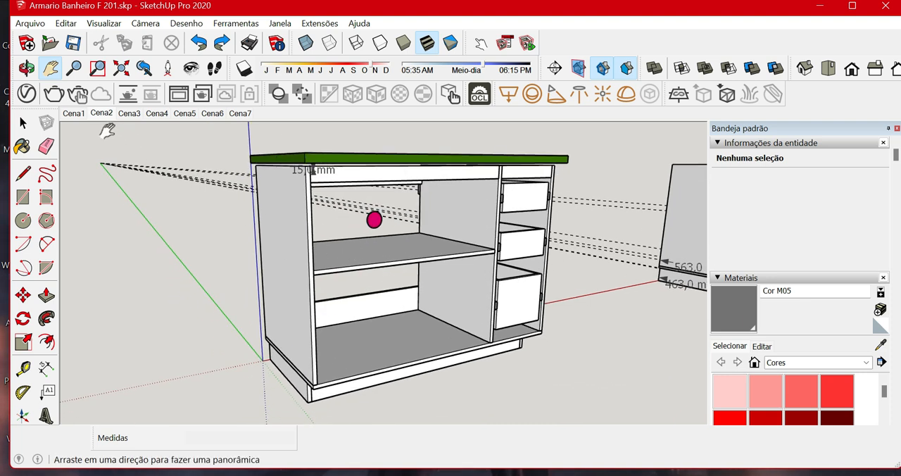
Unhide all hidden parts of the model.
left_click(30, 23)
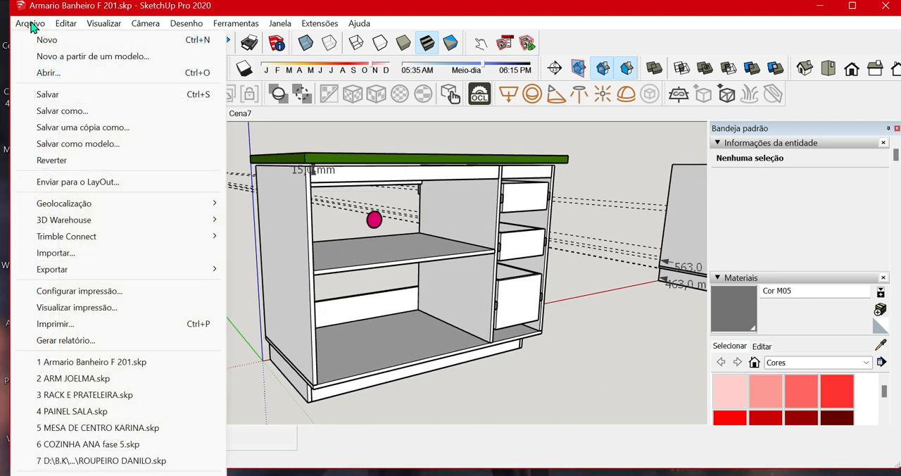
mouse_move(66, 23)
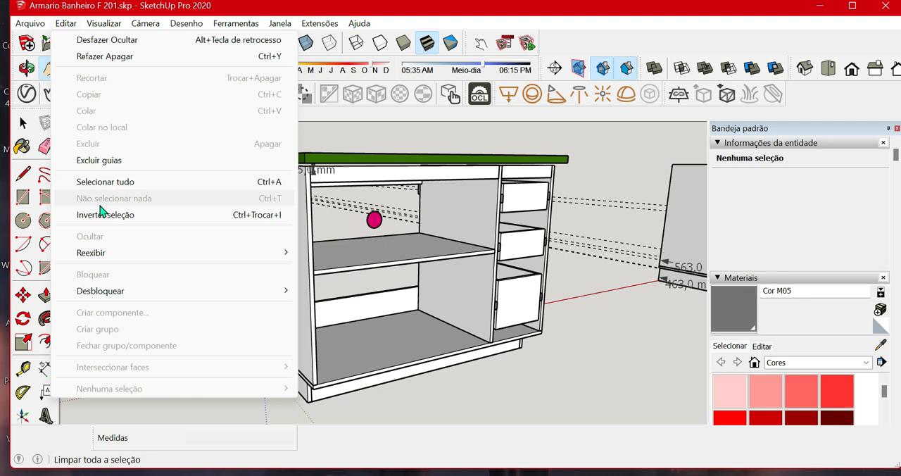
mouse_move(282, 252)
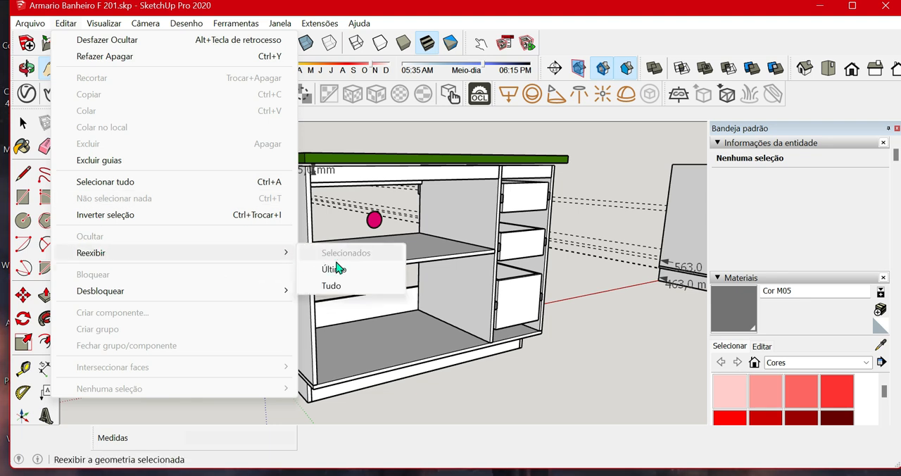
left_click(336, 284)
mouse_move(505, 326)
middle_mouse_down()
mouse_move(447, 271)
mouse_move(396, 281)
mouse_move(377, 317)
mouse_move(309, 326)
mouse_move(335, 317)
mouse_move(492, 338)
mouse_move(517, 324)
middle_mouse_up()
scroll(511, 321, "down", 3)
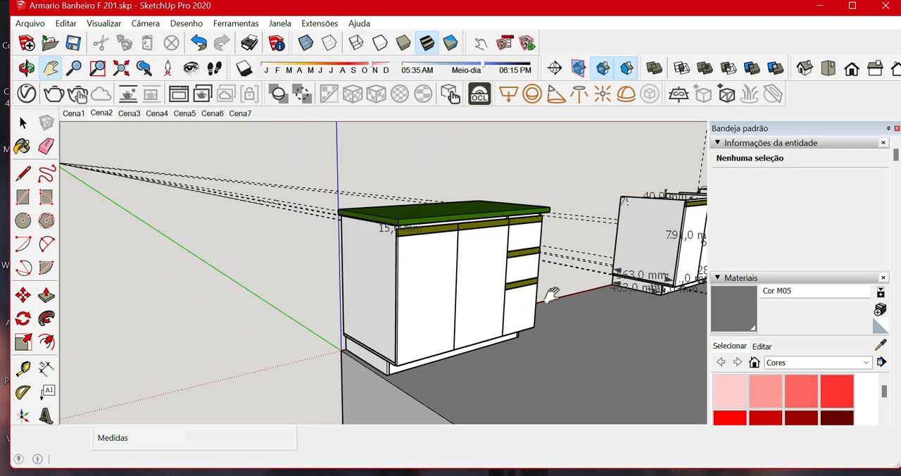
Hide the grouped doors of the second, dimensioned cabinet copy.
left_click_drag(555, 295, 259, 348)
scroll(487, 268, "up", 3)
middle_click_drag(481, 301, 471, 316)
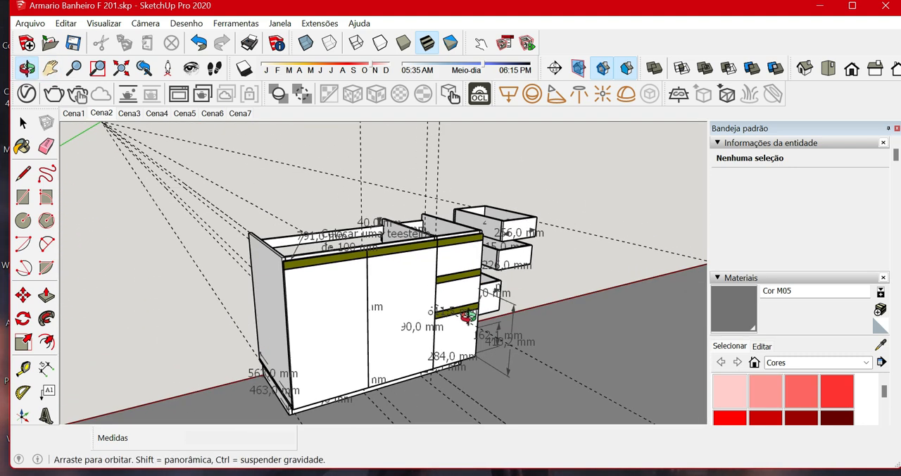
scroll(360, 299, "up", 2)
key("space")
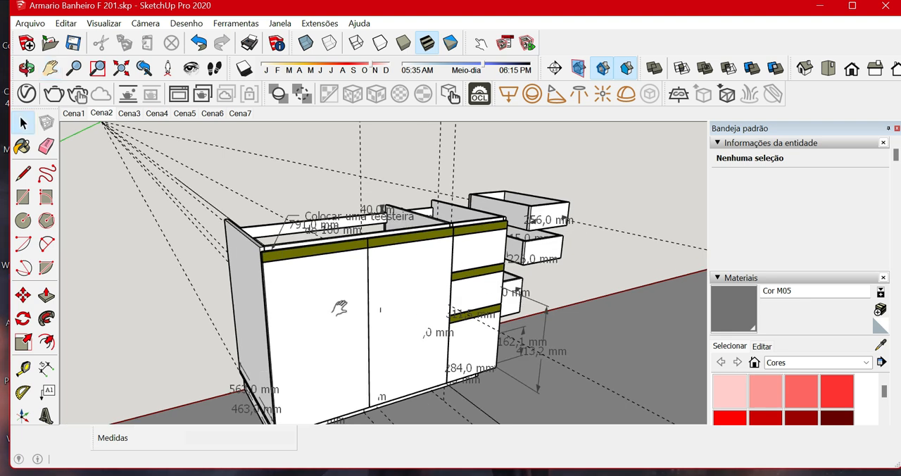
left_click(326, 309)
right_click(333, 307)
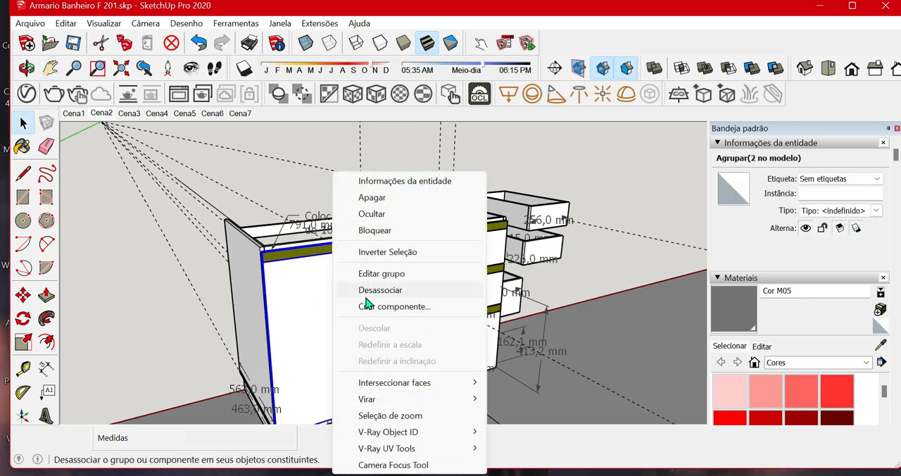
left_click(372, 214)
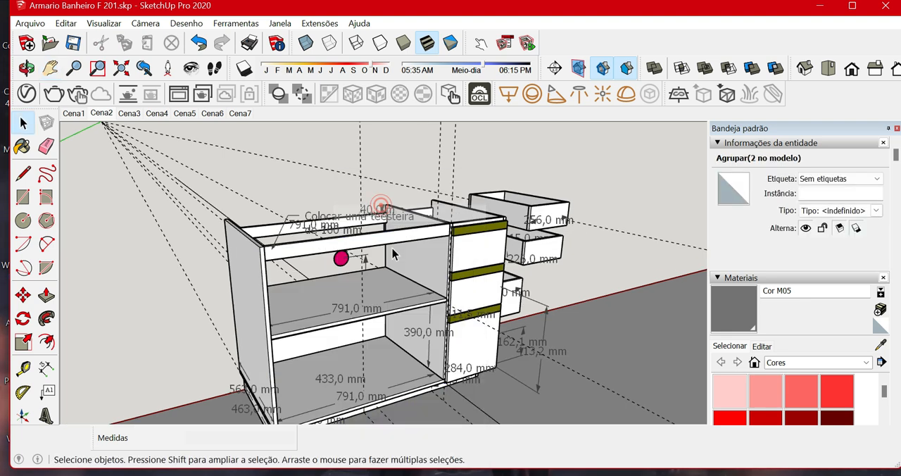
Hide the grouped drawer fronts of the dimensioned cabinet copy.
left_click(490, 295)
right_click(485, 292)
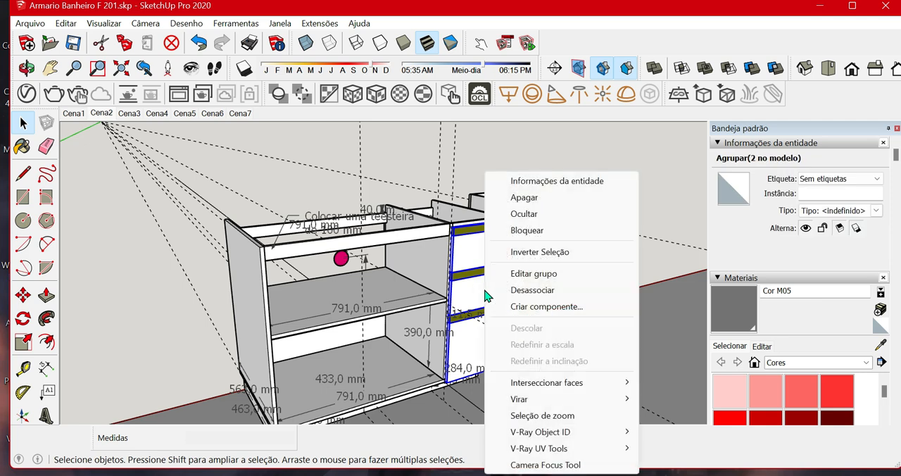
left_click(556, 214)
Examine the drawer slides, divider panel, shelf and interior dimensions of the dimensioned cabinet copy.
middle_click_drag(436, 240, 461, 331)
scroll(478, 337, "up", 5)
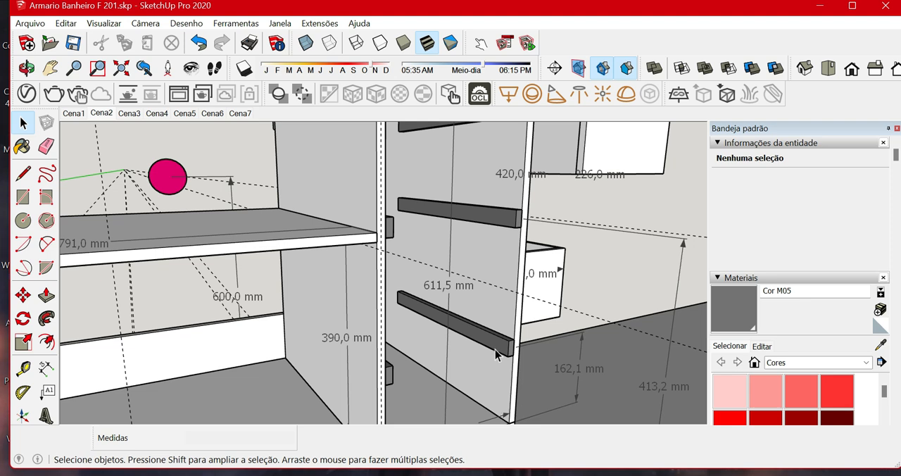
scroll(574, 350, "down", 1)
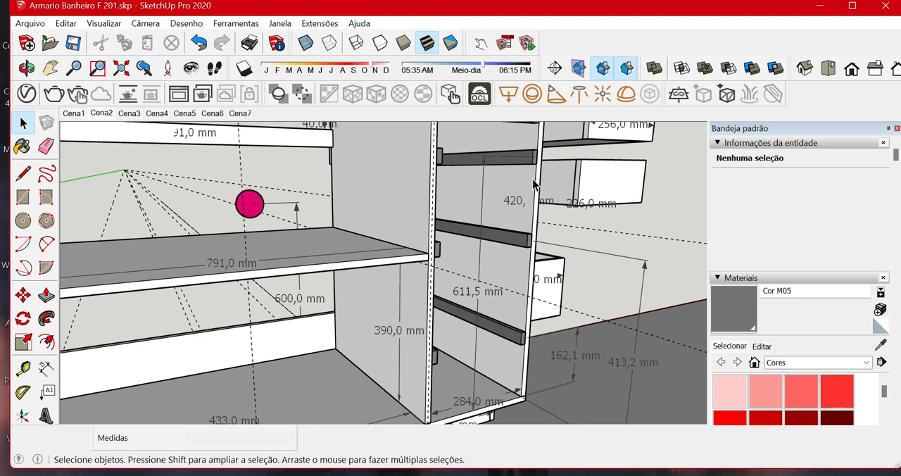
middle_click_drag(503, 299, 334, 305)
scroll(308, 345, "up", 2)
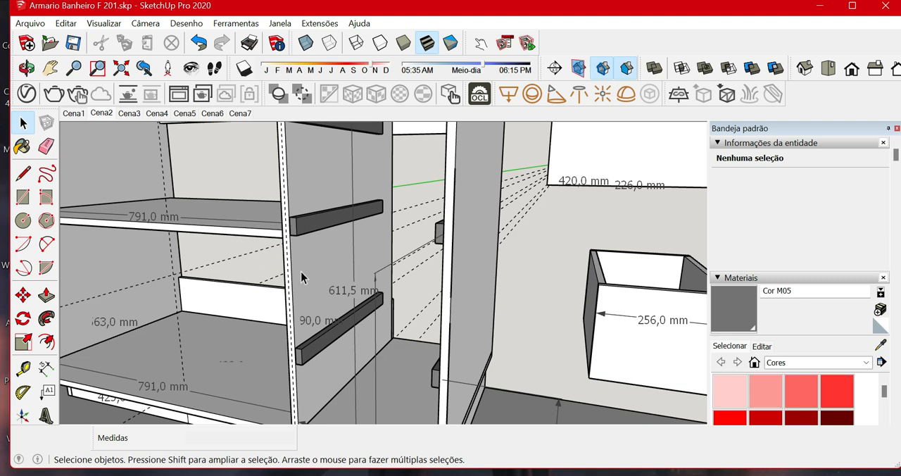
middle_click_drag(350, 350, 514, 322)
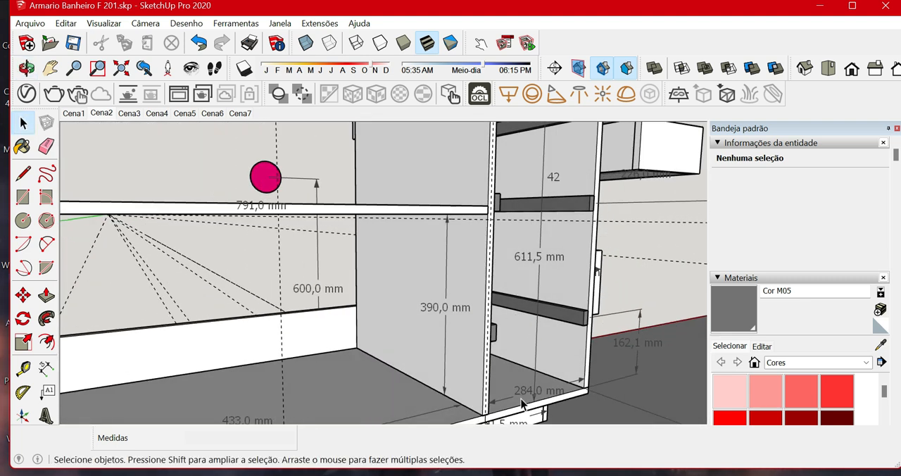
scroll(513, 404, "up", 2)
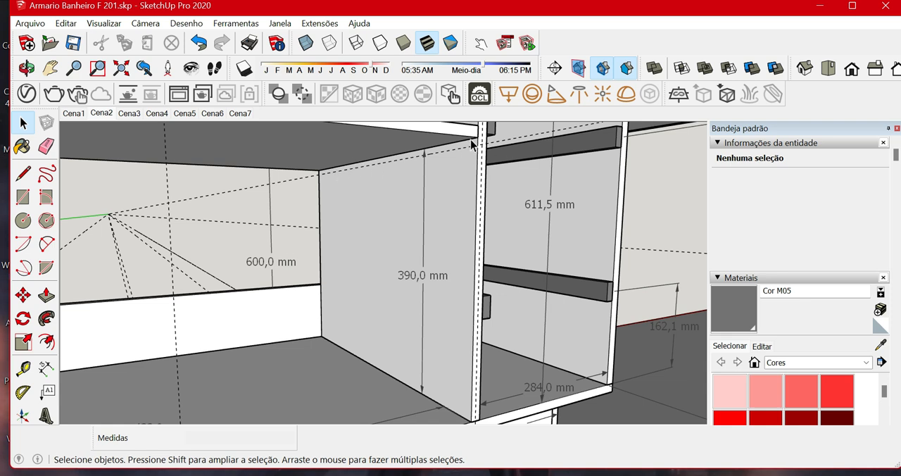
middle_click_drag(419, 162, 451, 184)
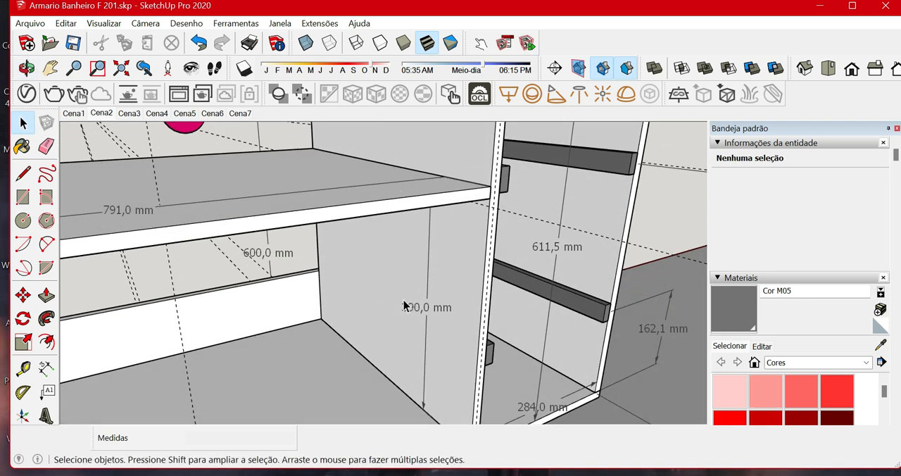
mouse_move(404, 304)
middle_mouse_down()
mouse_move(396, 251)
mouse_move(330, 290)
mouse_move(408, 302)
middle_mouse_up()
scroll(408, 301, "down", 6)
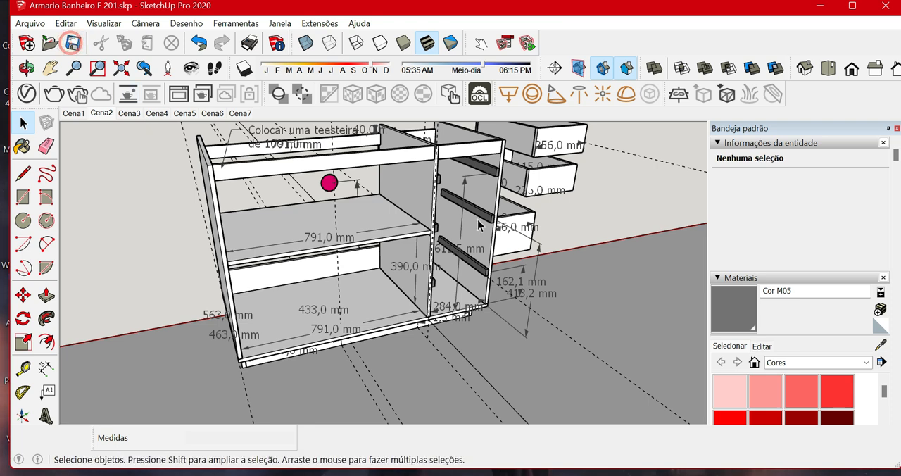
Review the complete closed cabinet with its green countertop from both front corners.
scroll(416, 262, "down", 3)
scroll(415, 263, "down", 3)
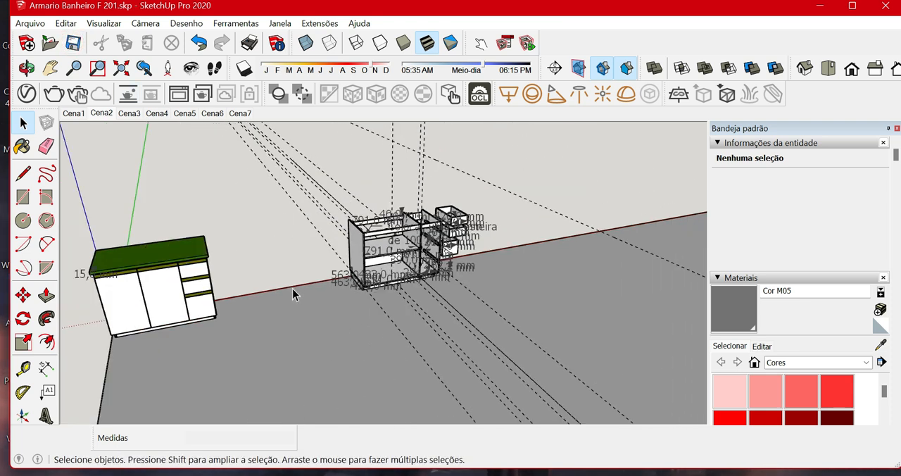
middle_click_drag(259, 281, 487, 304, "shift")
scroll(485, 304, "up", 3)
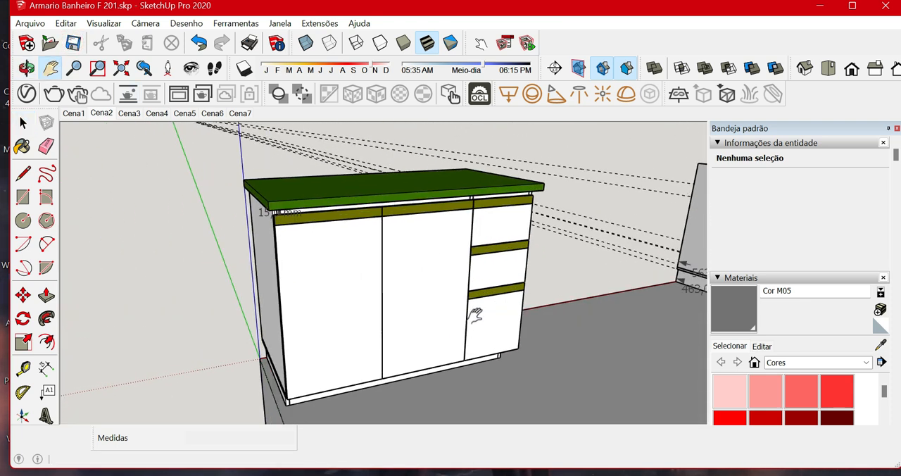
scroll(450, 327, "down", 4)
middle_click_drag(462, 354, 416, 343)
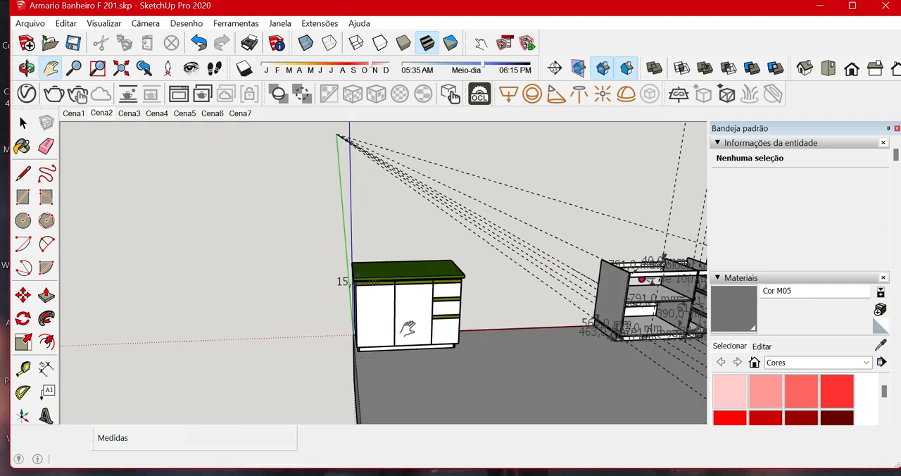
scroll(409, 323, "up", 4)
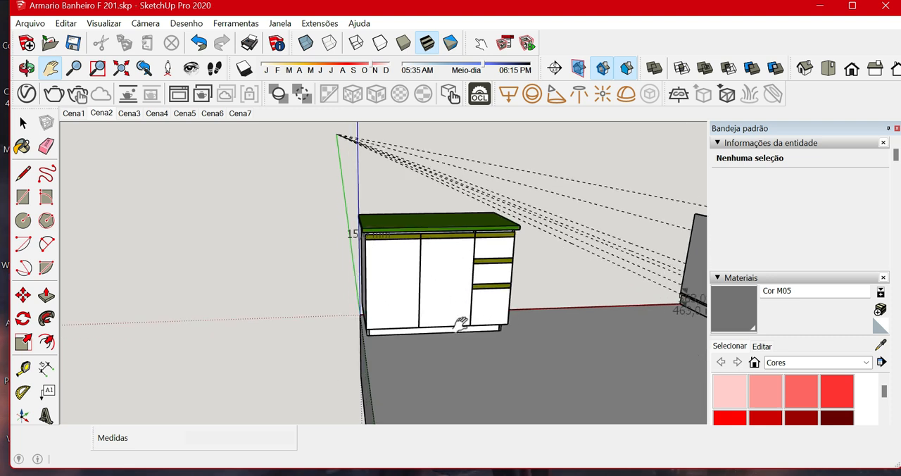
middle_click_drag(434, 311, 303, 258)
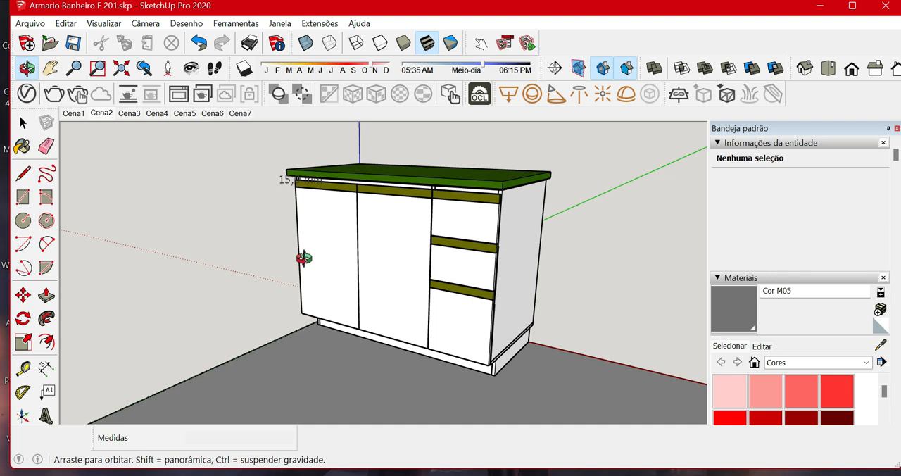
key("h")
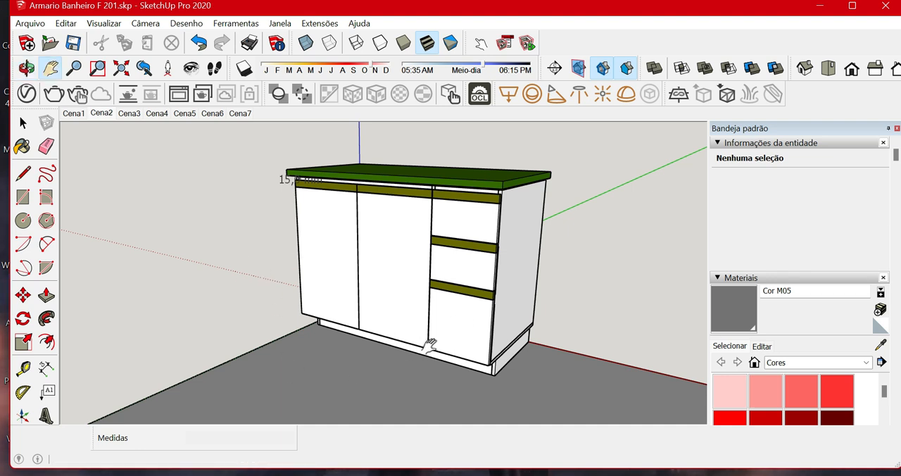
middle_click_drag(385, 272, 373, 310)
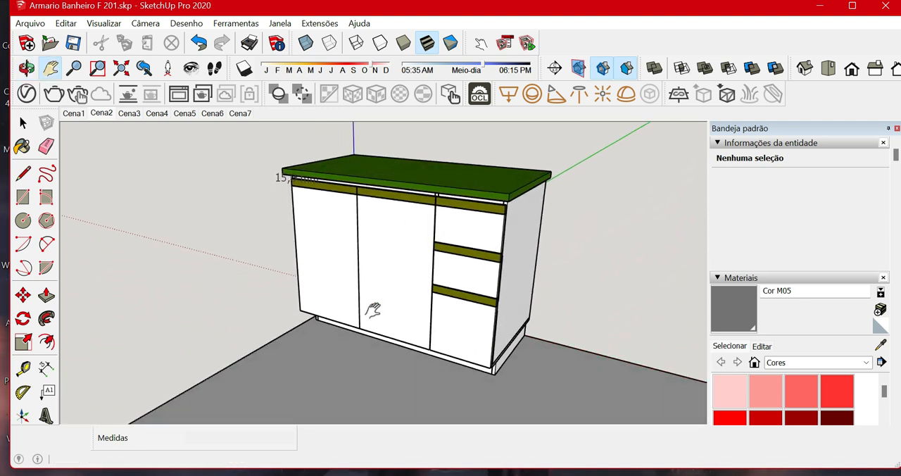